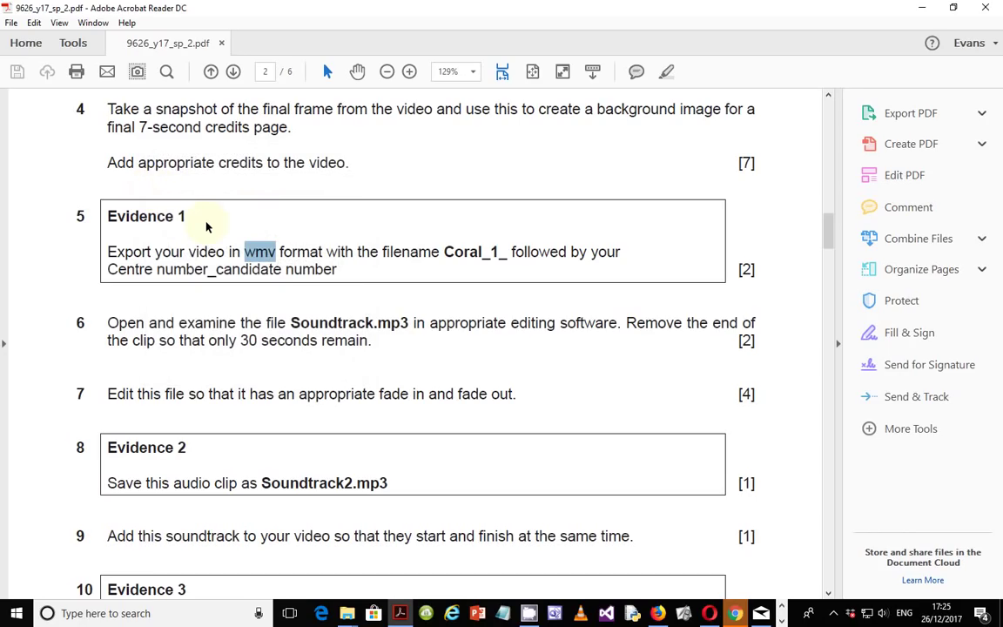
# - Clear the 'wmv' mark in task 5, bring Audacity forward and cancel the Import Audio browser
pyautogui.click(252, 290)
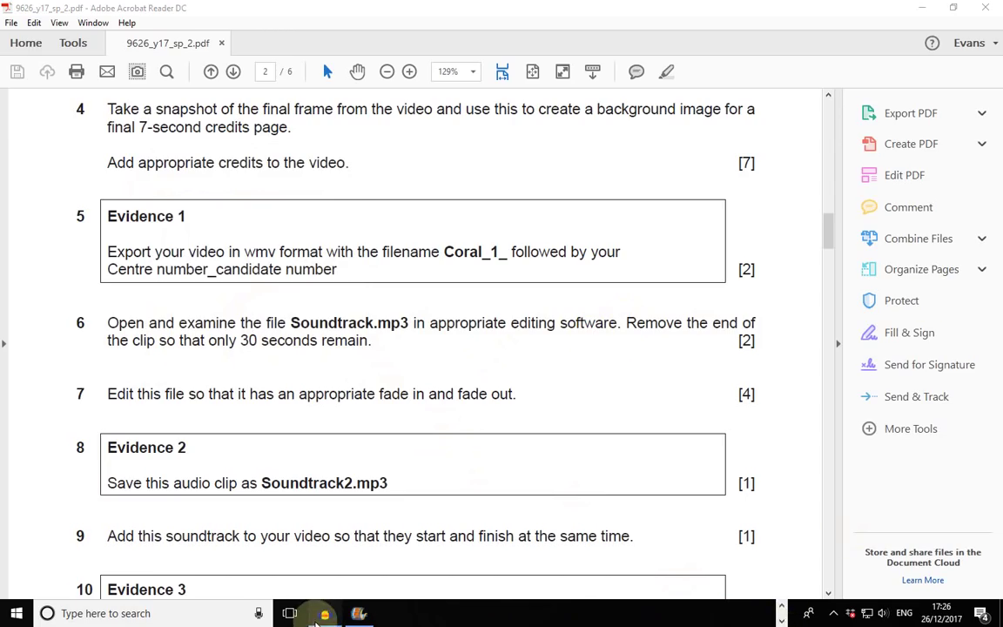
pyautogui.click(322, 614)
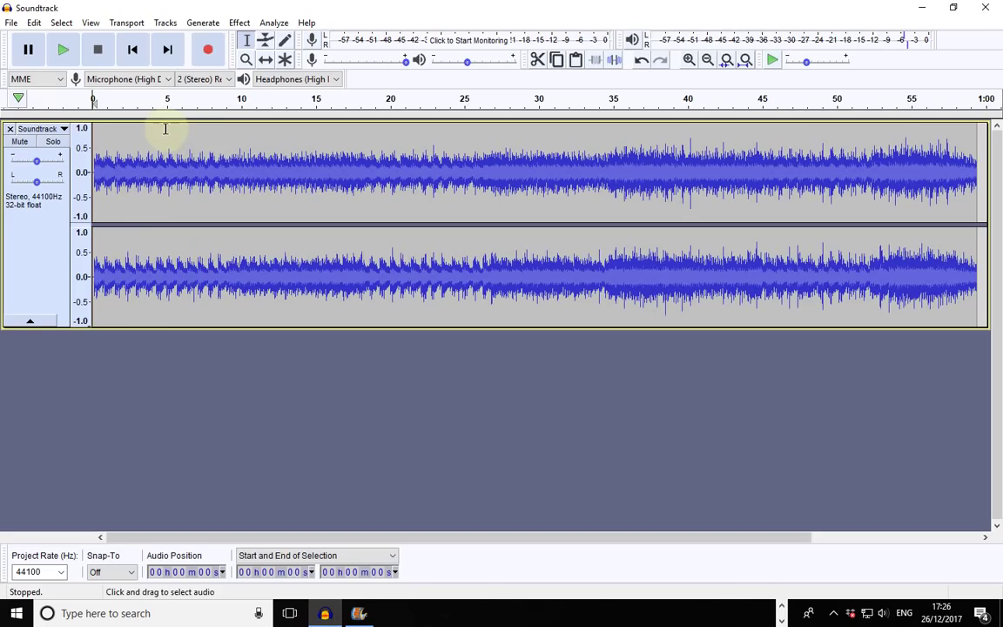
pyautogui.click(11, 23)
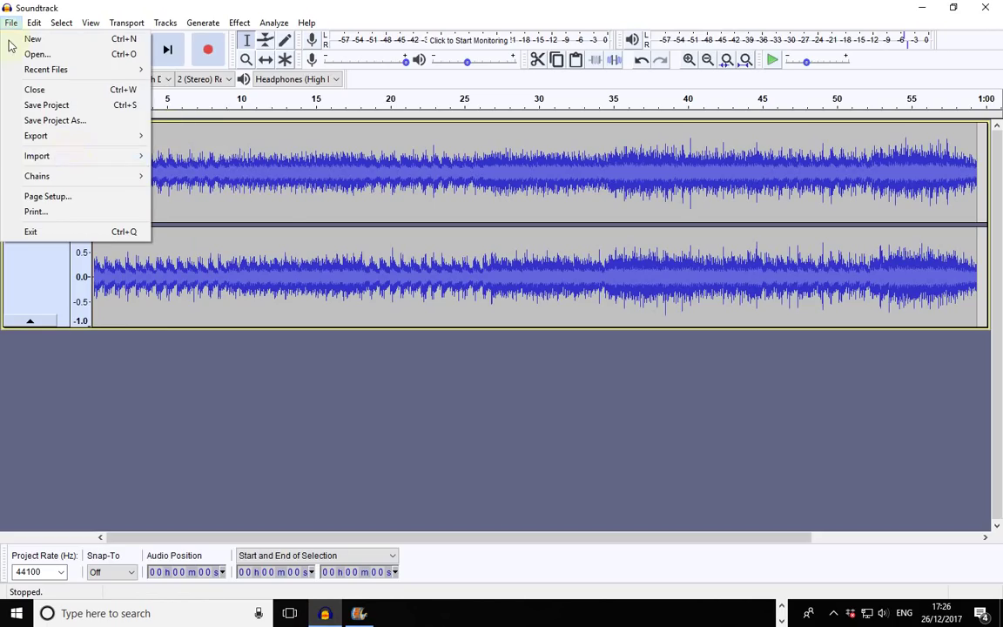
pyautogui.moveTo(101, 155)
pyautogui.click(164, 157)
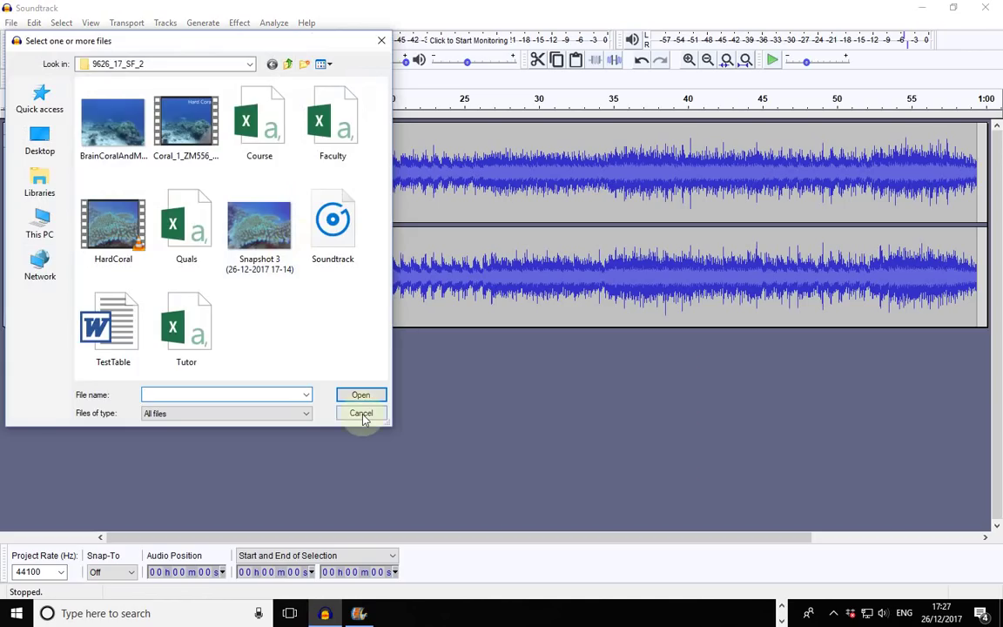
pyautogui.click(360, 413)
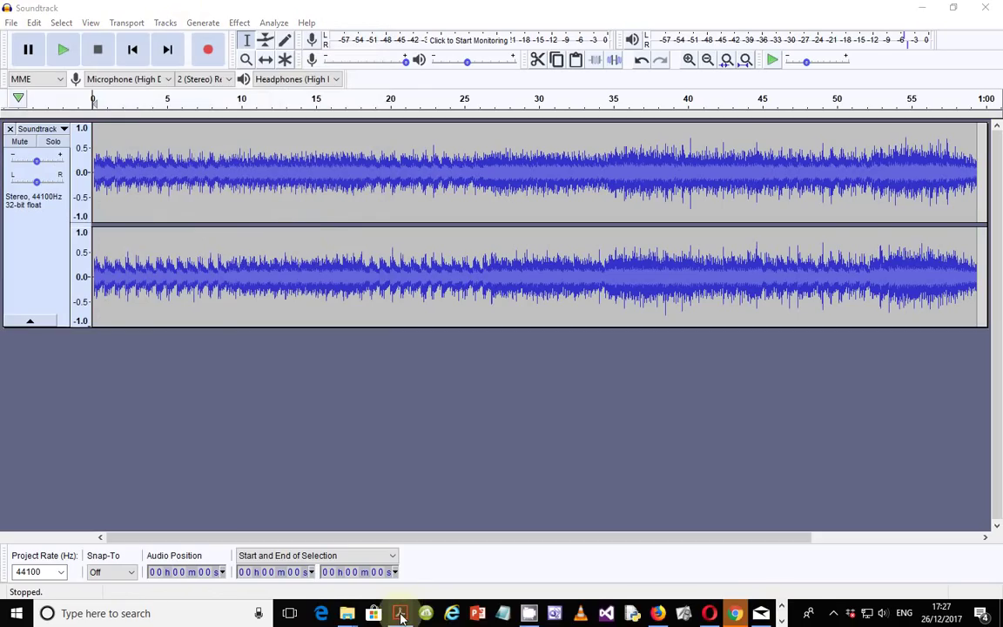
# - In task 6 of the exam PDF, highlight 'Remove the end' and 'that only 30 seconds remain'
pyautogui.click(401, 614)
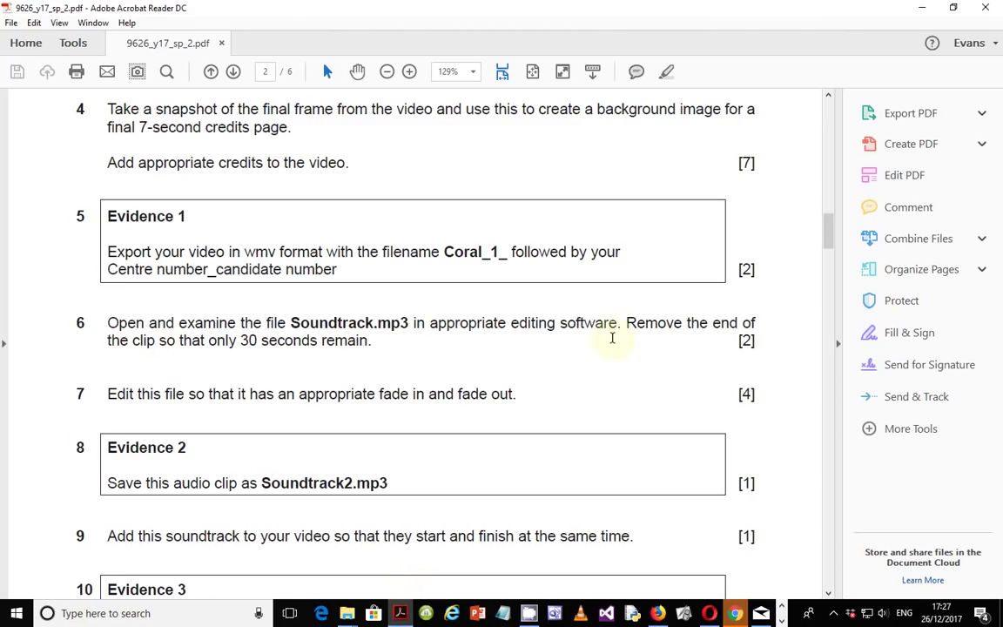
pyautogui.moveTo(627, 324); pyautogui.dragTo(740, 323)
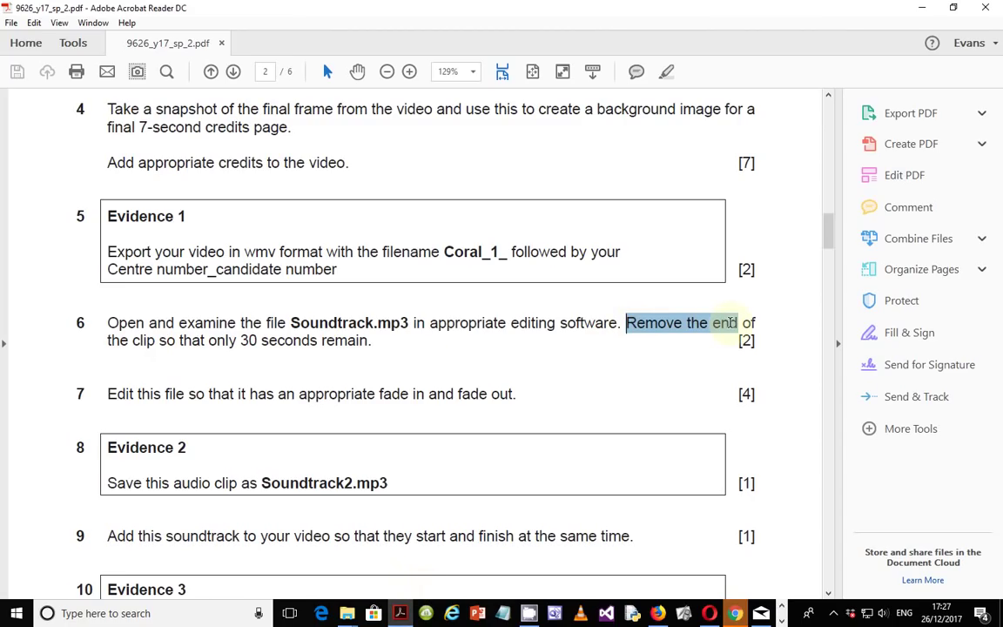
pyautogui.moveTo(108, 341); pyautogui.dragTo(365, 342)
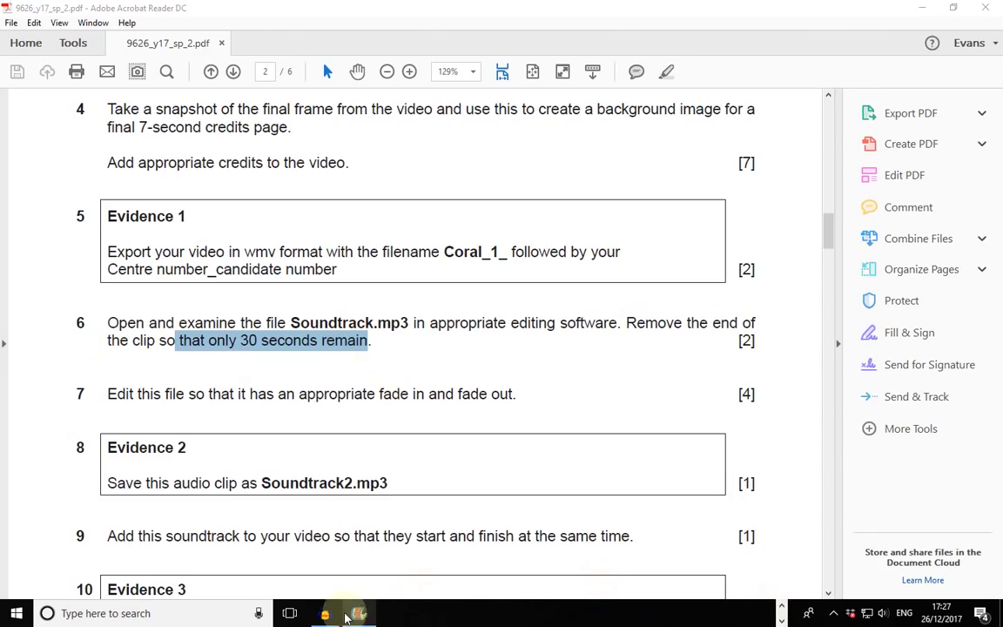
pyautogui.click(359, 614)
# - Select 30–59 s of Soundtrack and annotate a screenshot with arrows at the selected and kept parts
pyautogui.moveTo(972, 200); pyautogui.dragTo(538, 204)
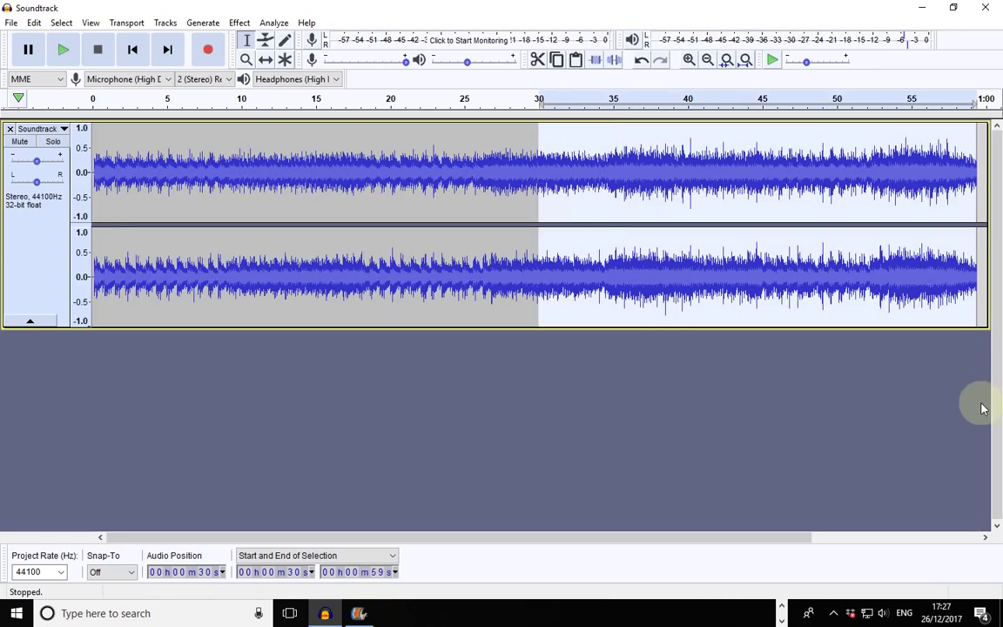
pyautogui.press('Print')
pyautogui.moveTo(1, 1)
pyautogui.mouseDown()
pyautogui.moveTo(924, 626)
pyautogui.moveTo(1002, 626)
pyautogui.mouseUp()
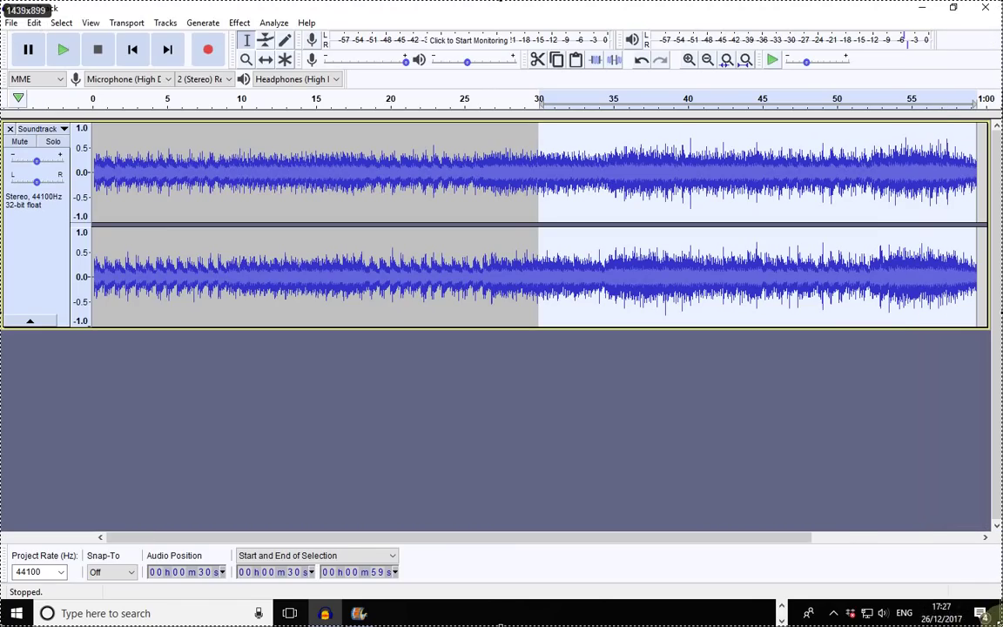
pyautogui.click(842, 523)
pyautogui.moveTo(520, 475); pyautogui.dragTo(748, 311)
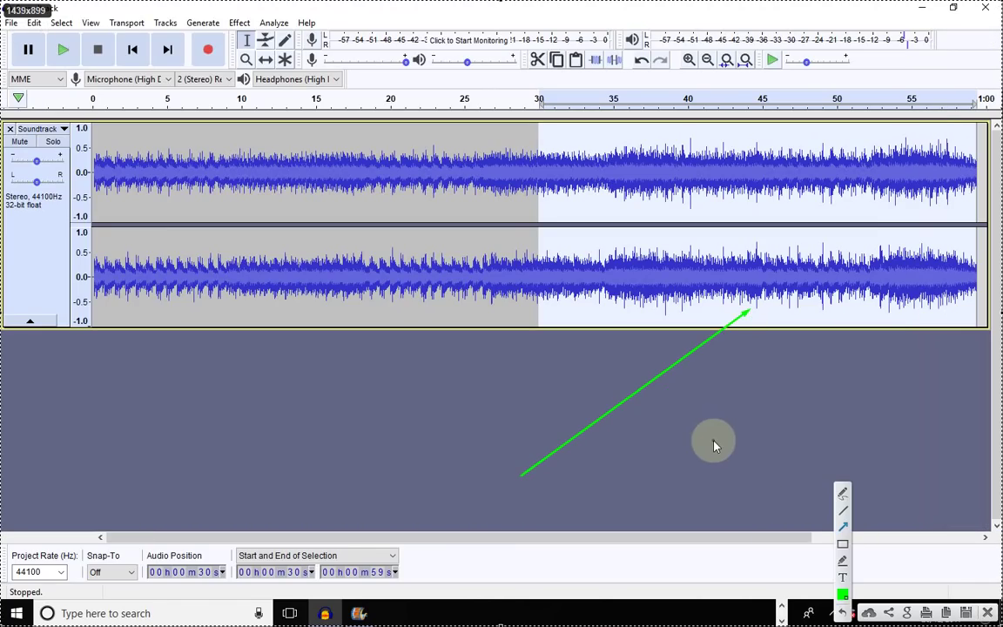
pyautogui.moveTo(313, 428)
pyautogui.mouseDown()
pyautogui.moveTo(242, 287)
pyautogui.moveTo(254, 311)
pyautogui.mouseUp()
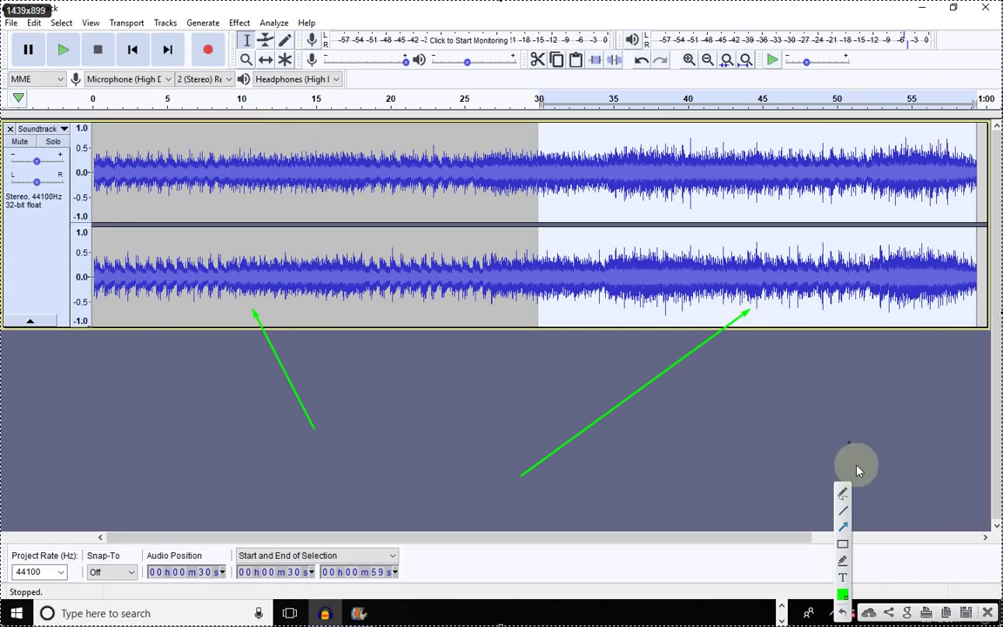
pyautogui.click(990, 615)
pyautogui.click(610, 361)
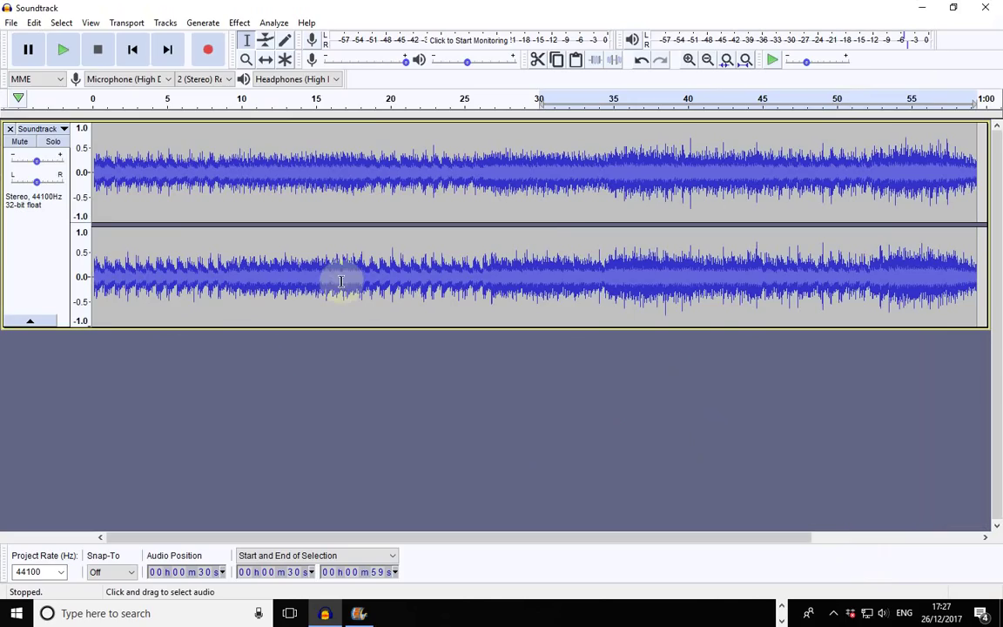
# - Move the selection back to 0 seconds at the start of the track
pyautogui.click(106, 149)
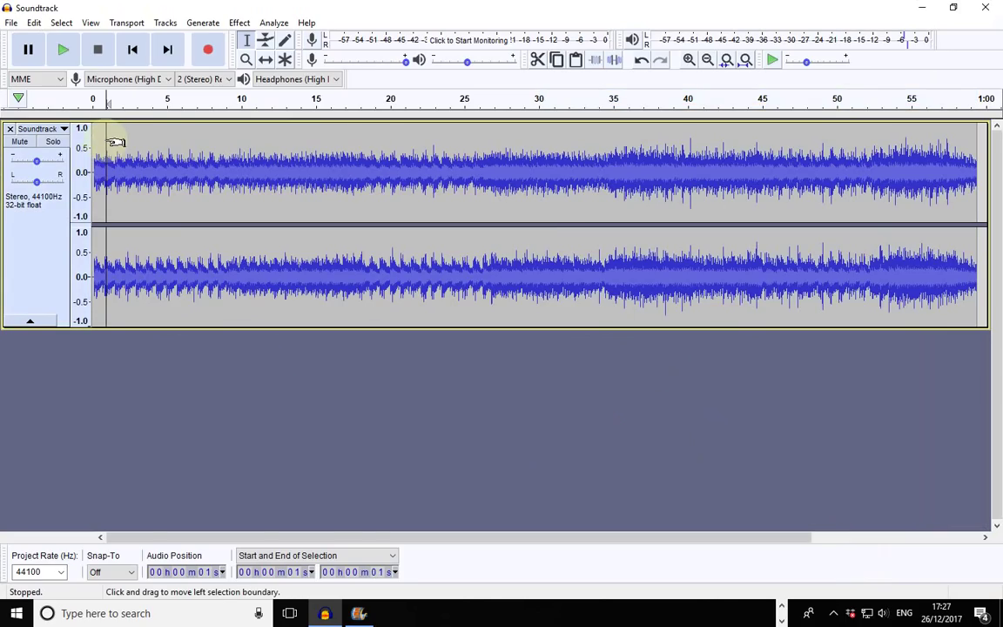
pyautogui.moveTo(116, 142); pyautogui.dragTo(94, 135)
pyautogui.click(132, 51)
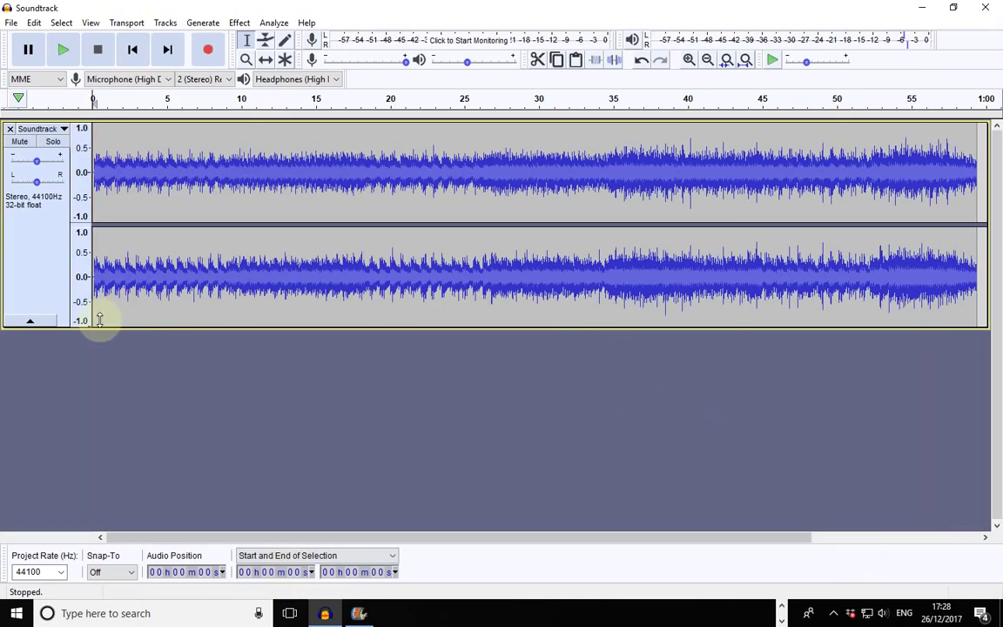
# - Annotate a screenshot with arrows pointing at the selection start and end time fields
pyautogui.press('F1')
pyautogui.click(153, 231)
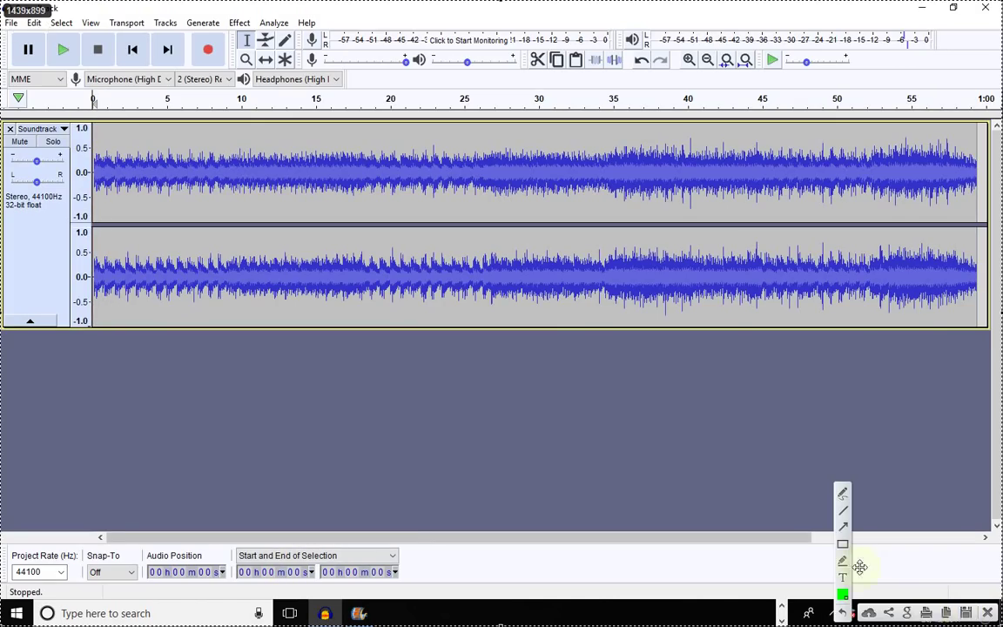
pyautogui.click(843, 528)
pyautogui.moveTo(230, 514); pyautogui.dragTo(270, 556)
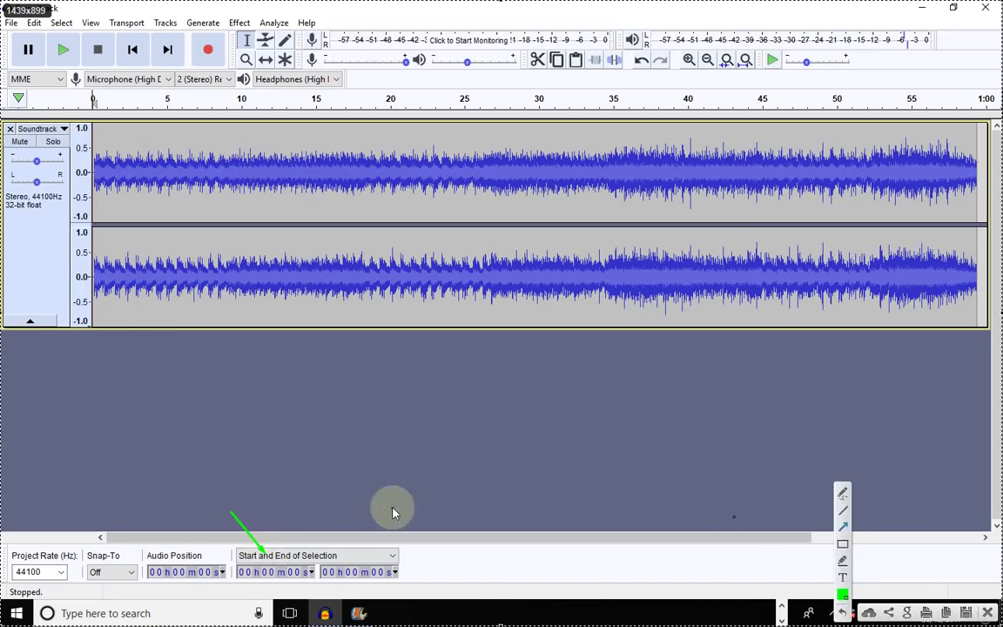
pyautogui.moveTo(392, 507); pyautogui.dragTo(362, 557)
pyautogui.click(987, 615)
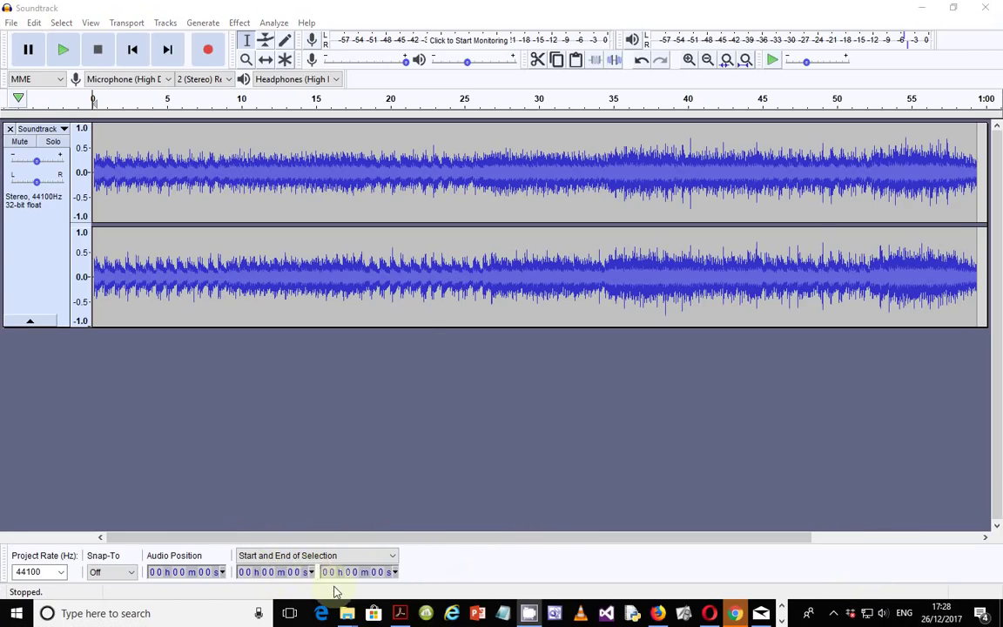
# - Set the Start of Selection format to hh:mm:ss + hundredths, check the End format, and place the cursor at 13.10 s
pyautogui.click(311, 572)
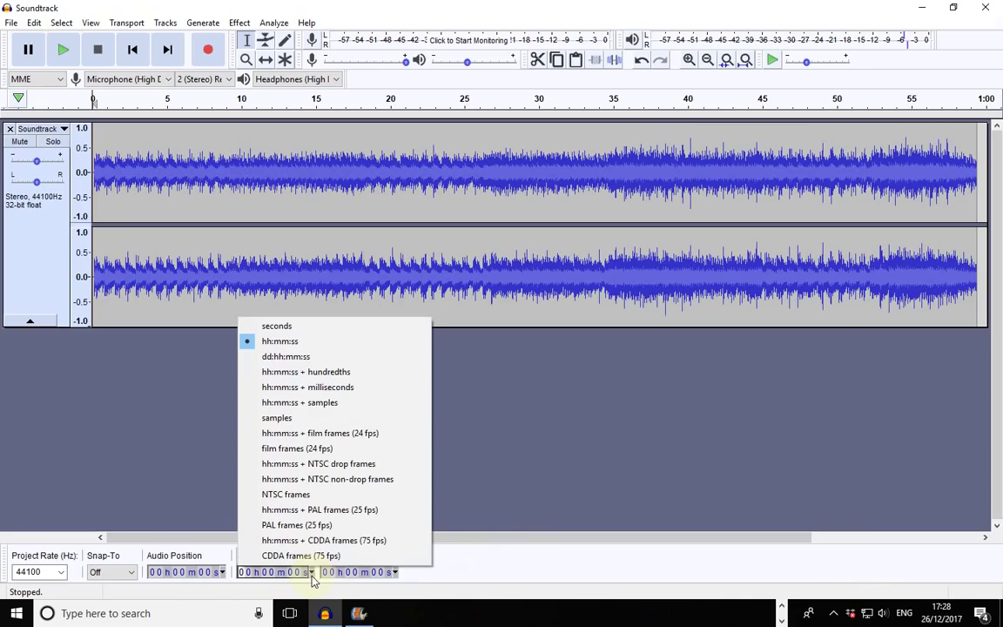
pyautogui.click(307, 374)
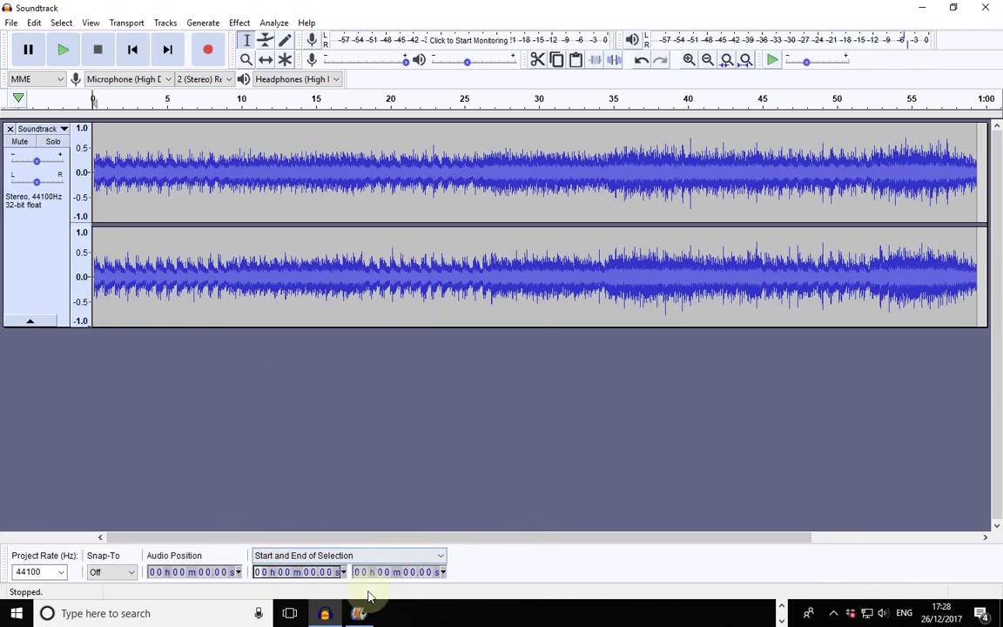
pyautogui.click(443, 571)
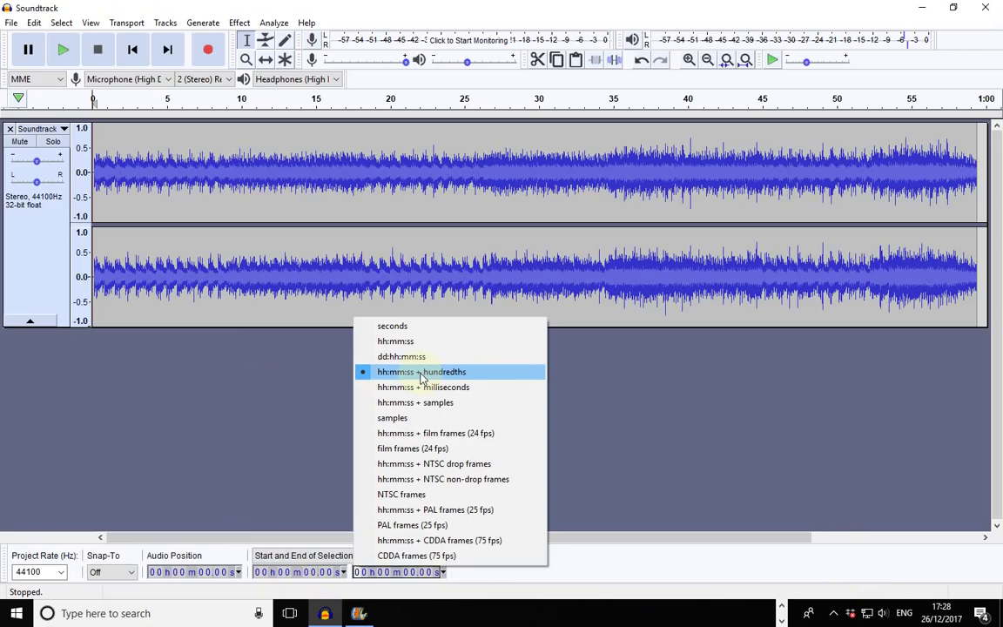
pyautogui.click(554, 575)
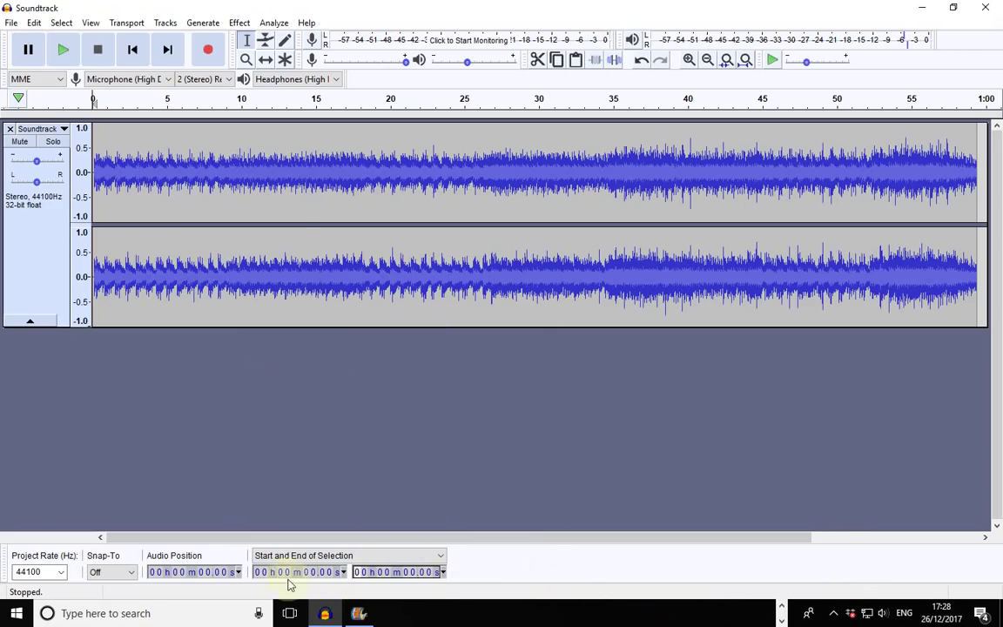
pyautogui.click(288, 178)
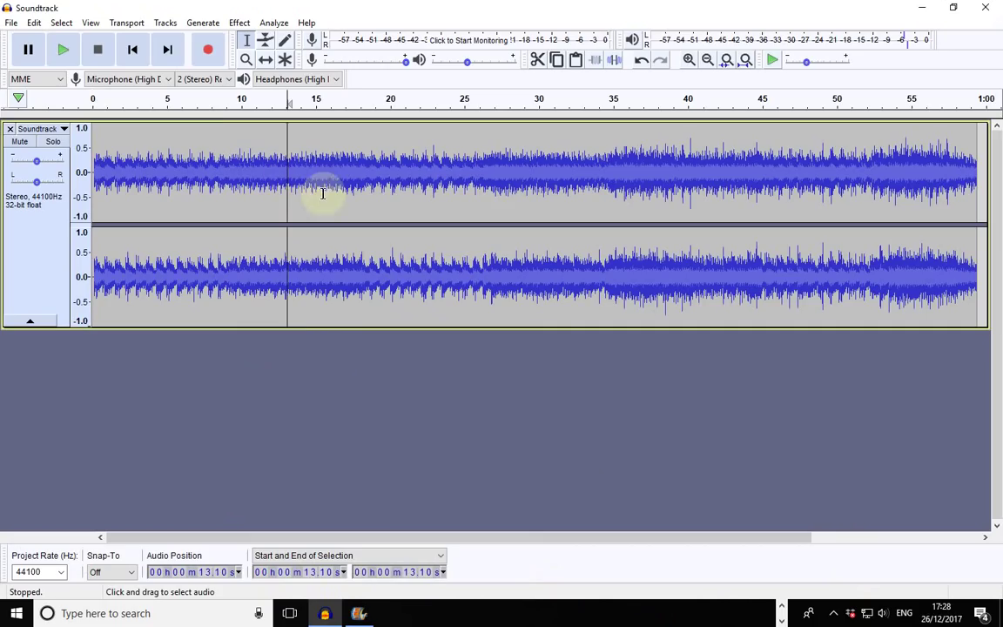
# - Place the cursor at 44.90 s and mark both selection time fields on an annotated screenshot
pyautogui.click(761, 190)
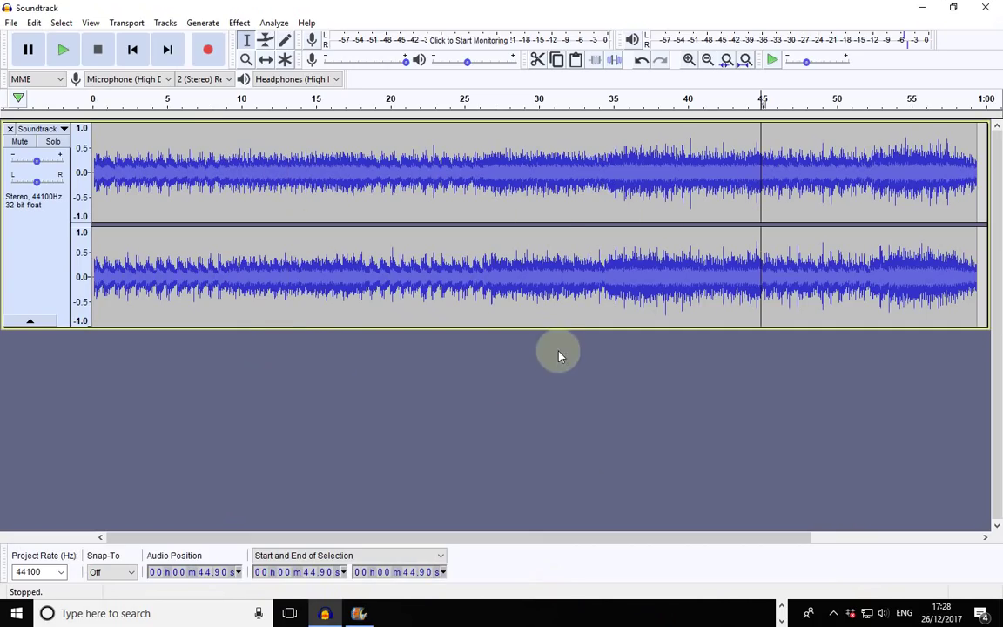
pyautogui.click(311, 577)
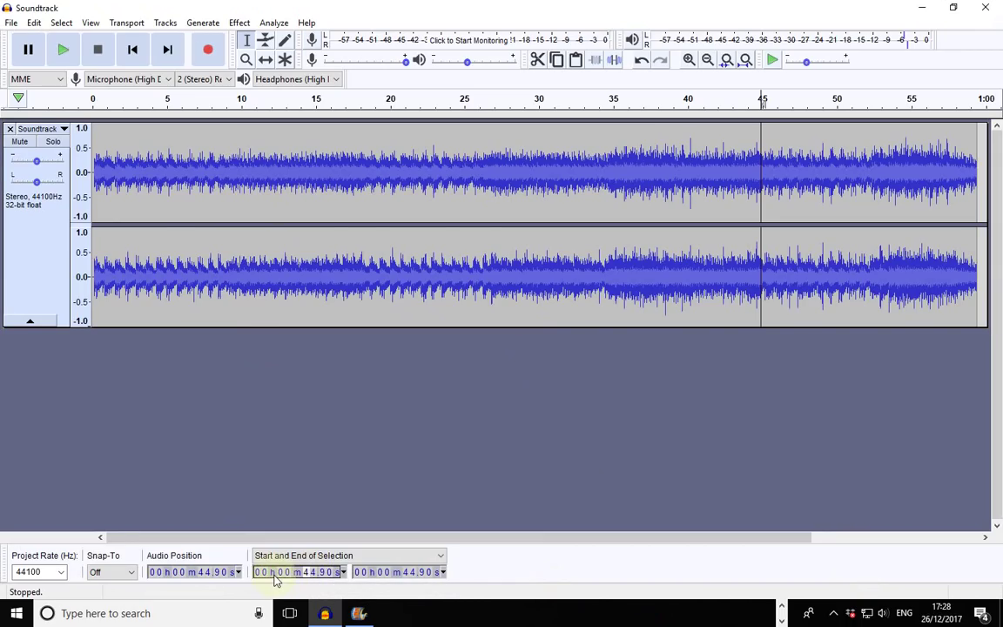
pyautogui.press('Print')
pyautogui.moveTo(0, 0)
pyautogui.mouseDown()
pyautogui.moveTo(589, 280)
pyautogui.moveTo(996, 600)
pyautogui.moveTo(1002, 626)
pyautogui.mouseUp()
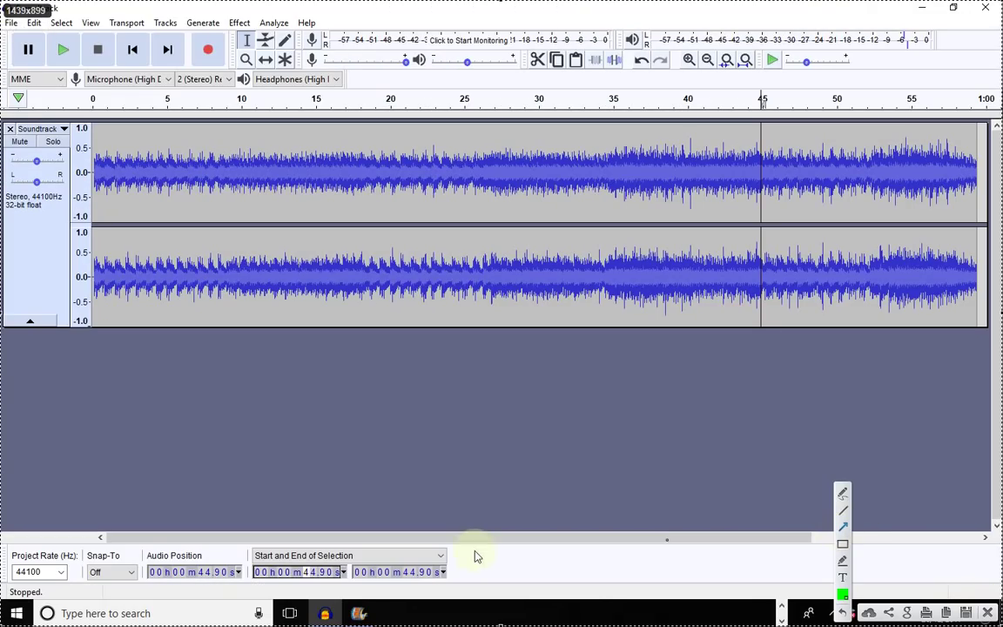
pyautogui.hotkey('ctrl', 'c')
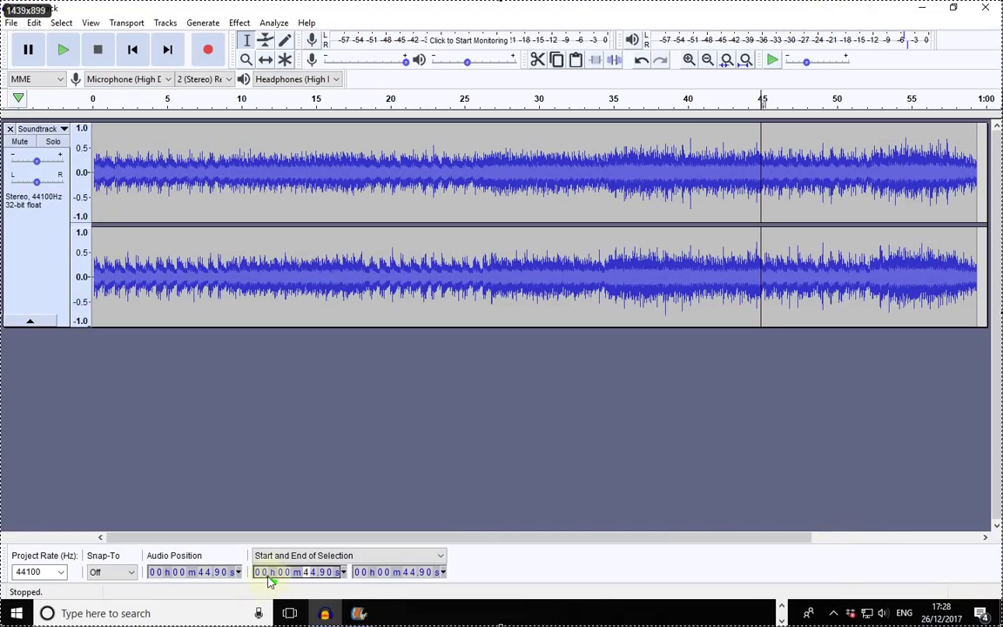
pyautogui.moveTo(270, 582); pyautogui.dragTo(299, 592)
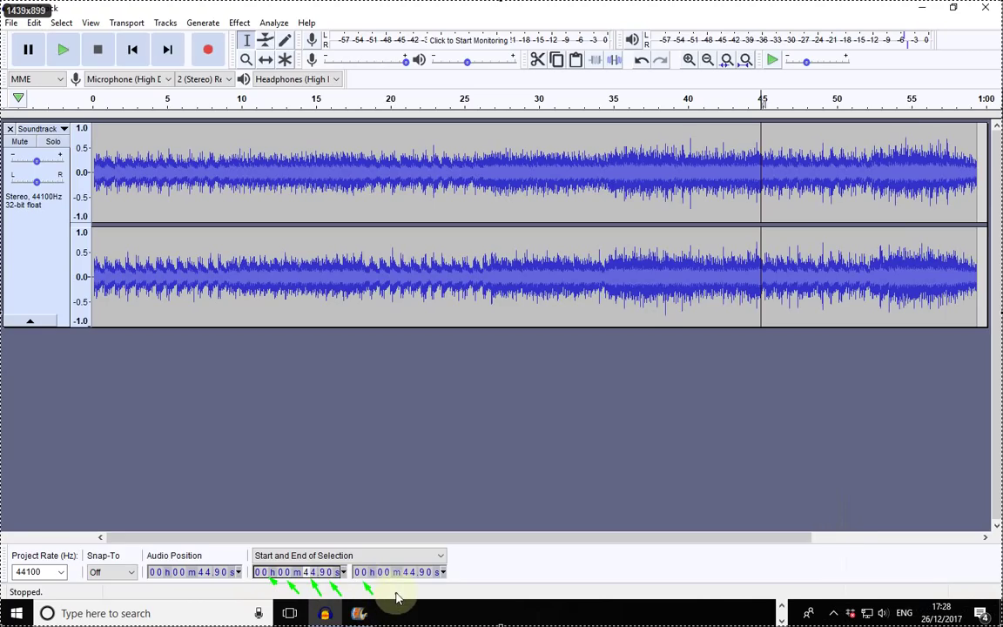
pyautogui.moveTo(365, 585)
pyautogui.mouseDown()
pyautogui.moveTo(377, 597)
pyautogui.moveTo(448, 592)
pyautogui.mouseUp()
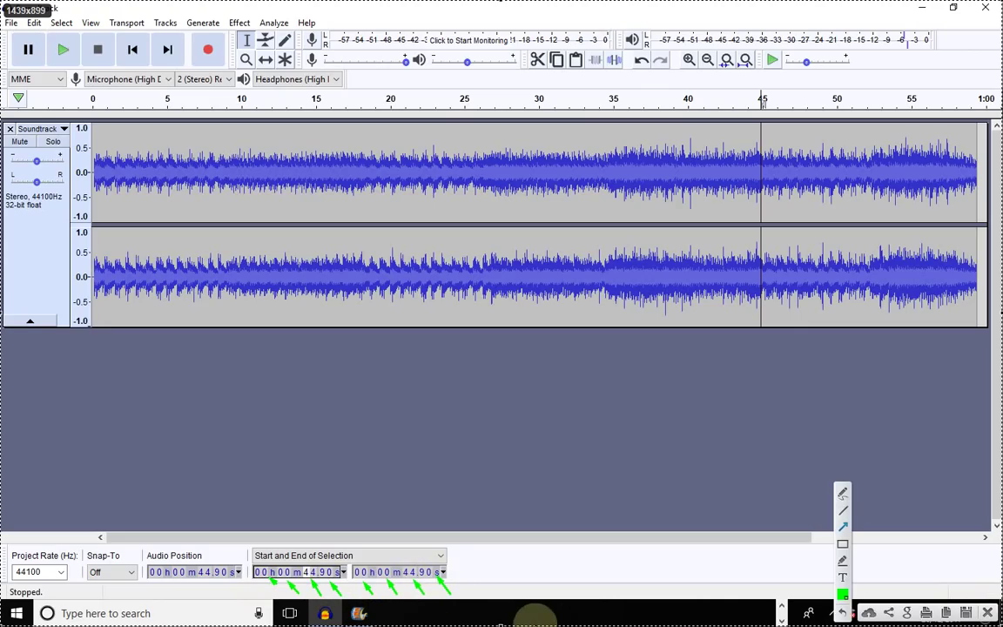
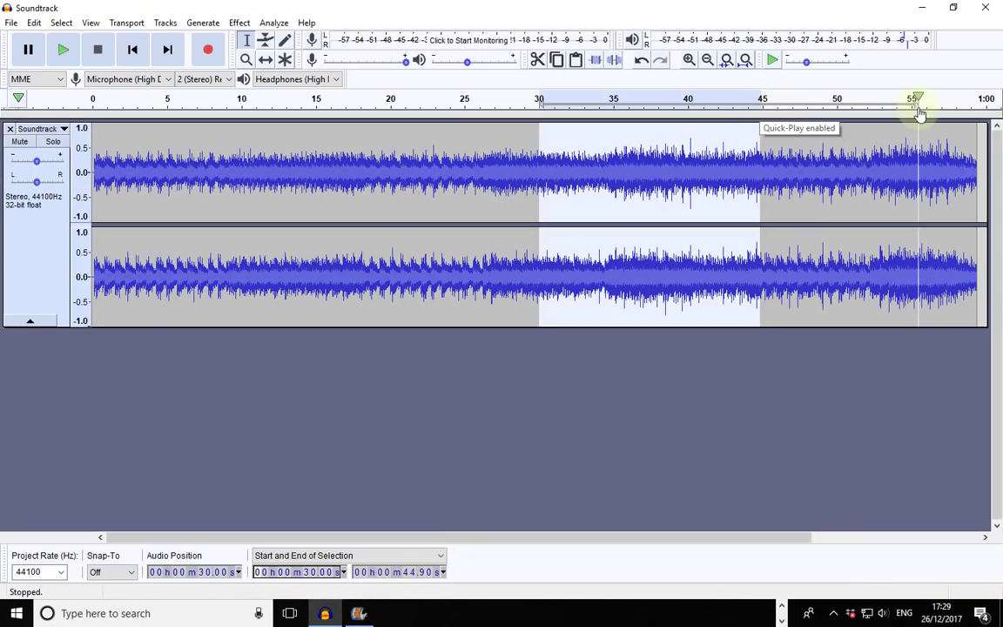
pyautogui.press('space')
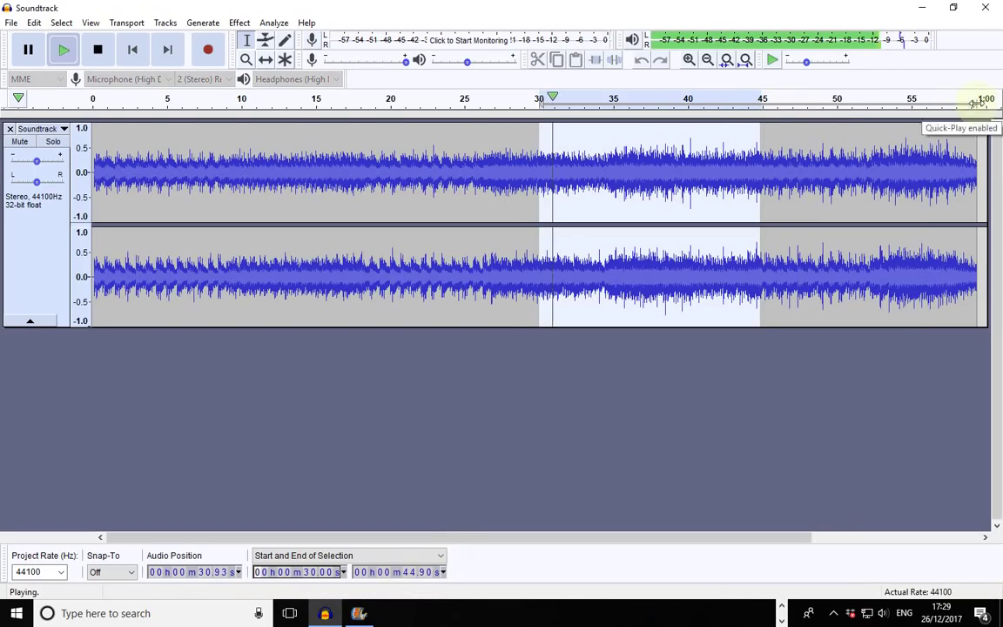
pyautogui.click(97, 50)
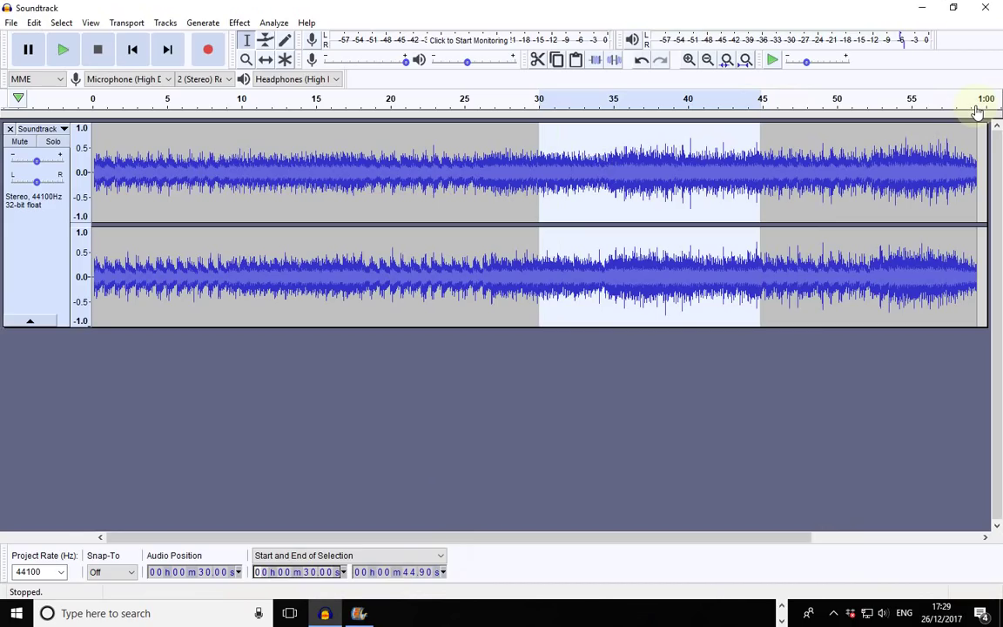
pyautogui.click(978, 139)
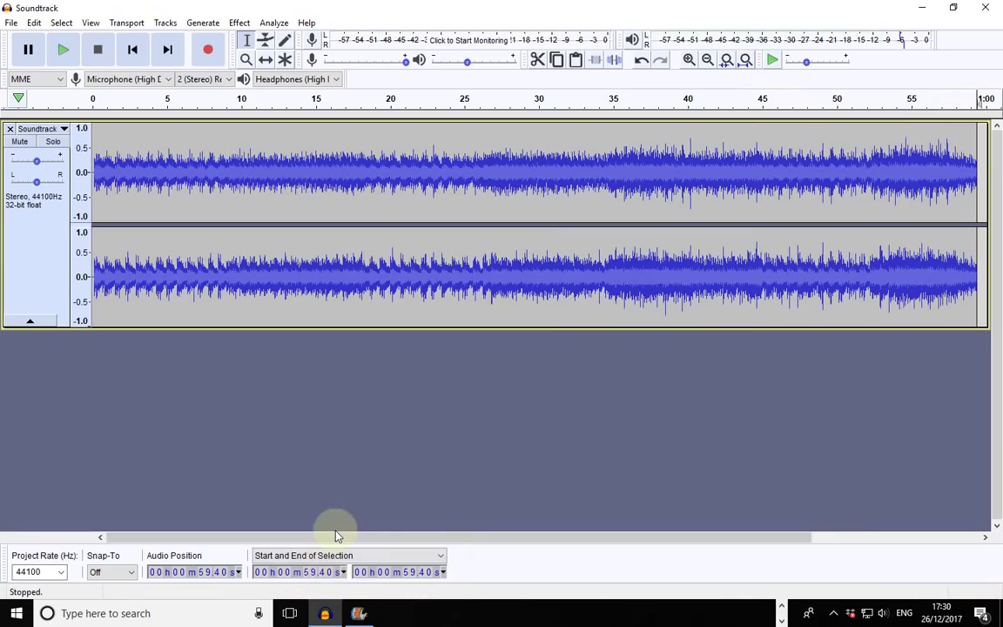
# - Set the selection start to 30.0 s and cut everything after it
pyautogui.click(315, 573)
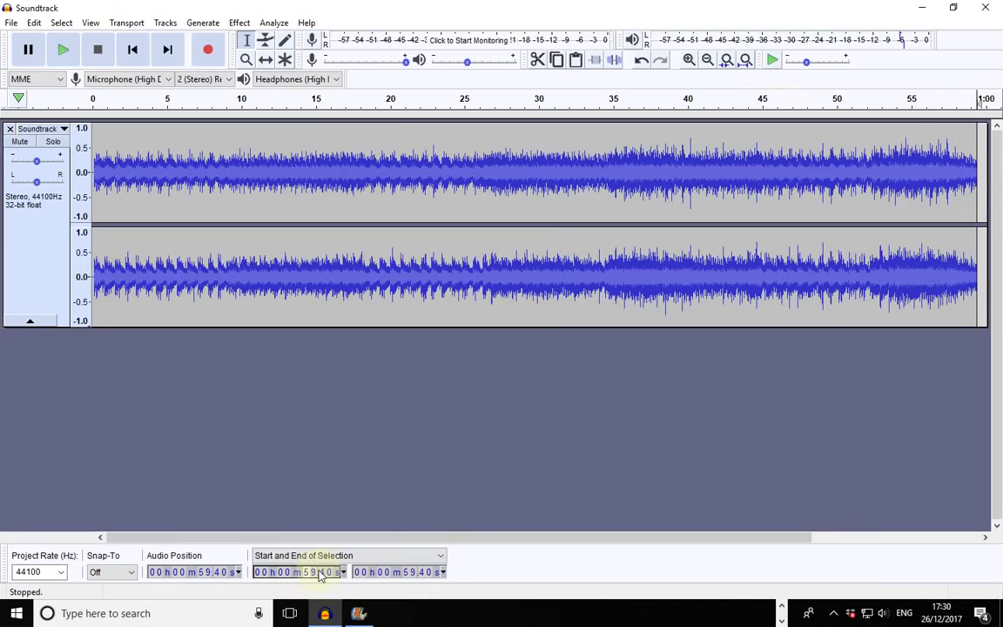
pyautogui.write('30.')
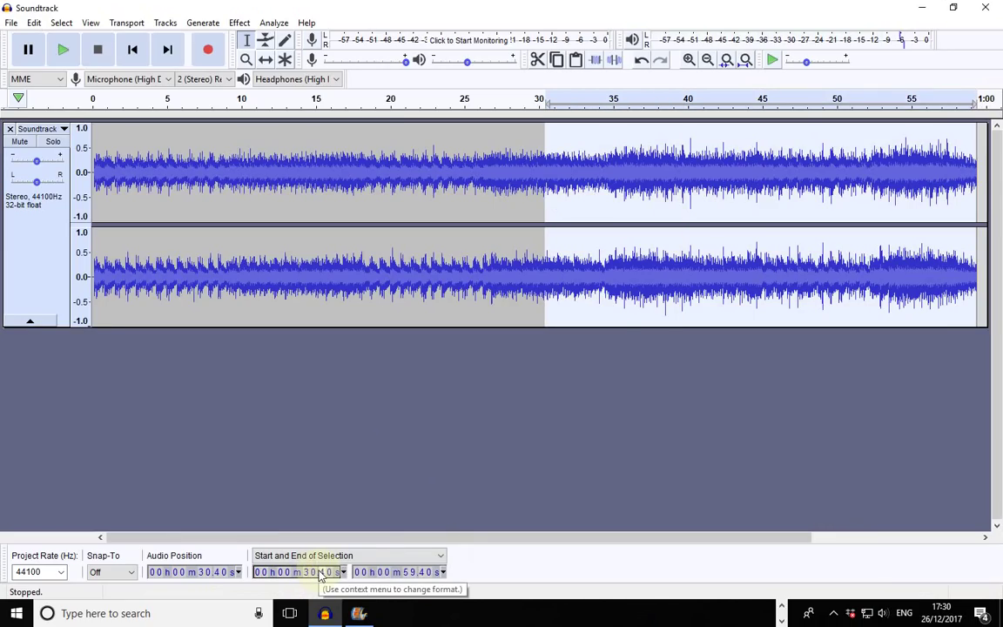
pyautogui.write('0')
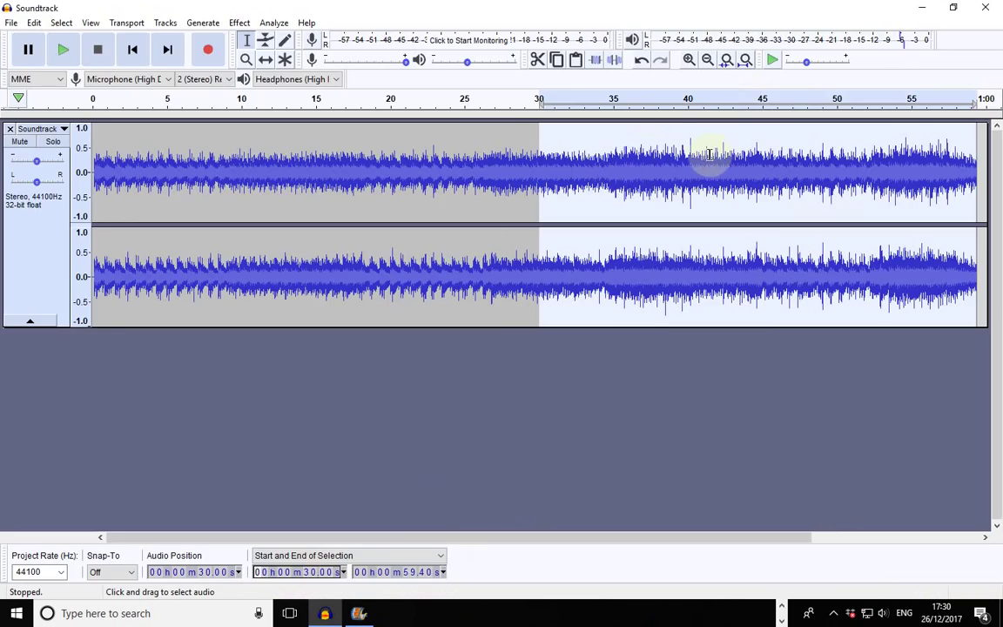
pyautogui.click(539, 61)
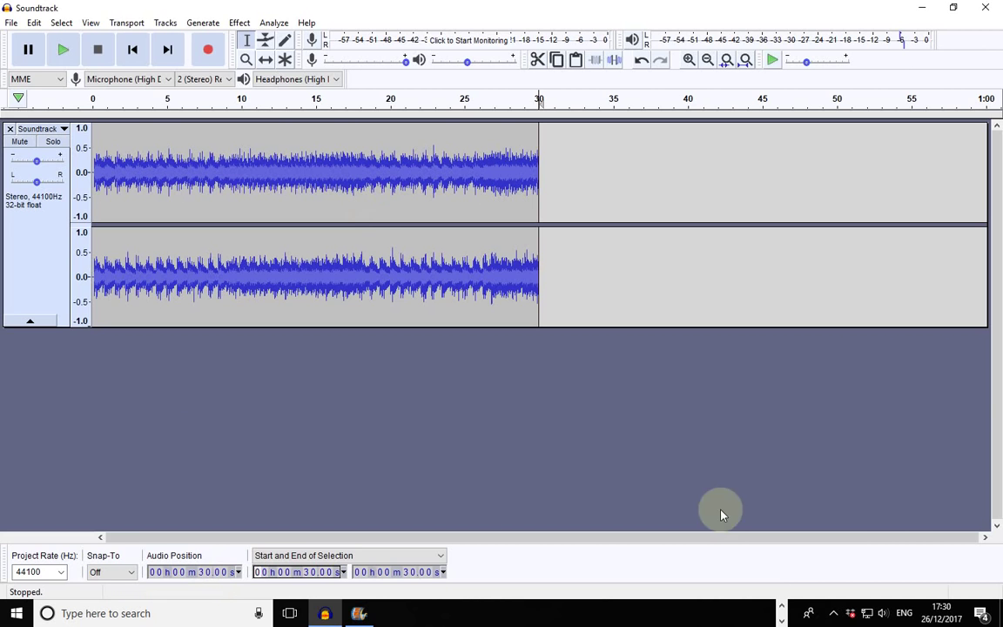
# - Highlight 'fade in and' in question 7 of the task sheet PDF, then return to Audacity
pyautogui.click(400, 613)
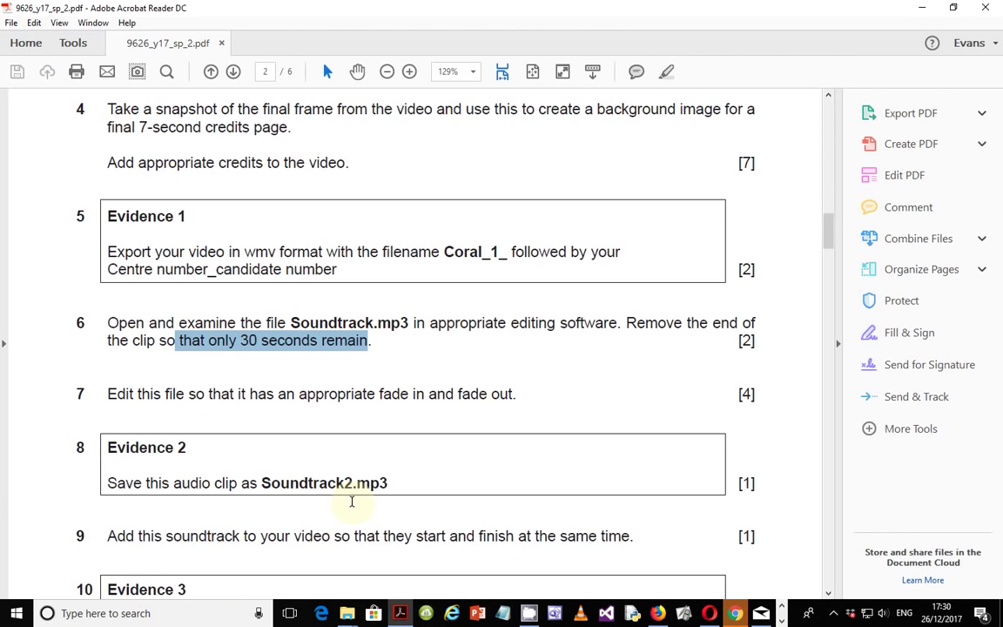
pyautogui.scroll(-5, 200, 399)
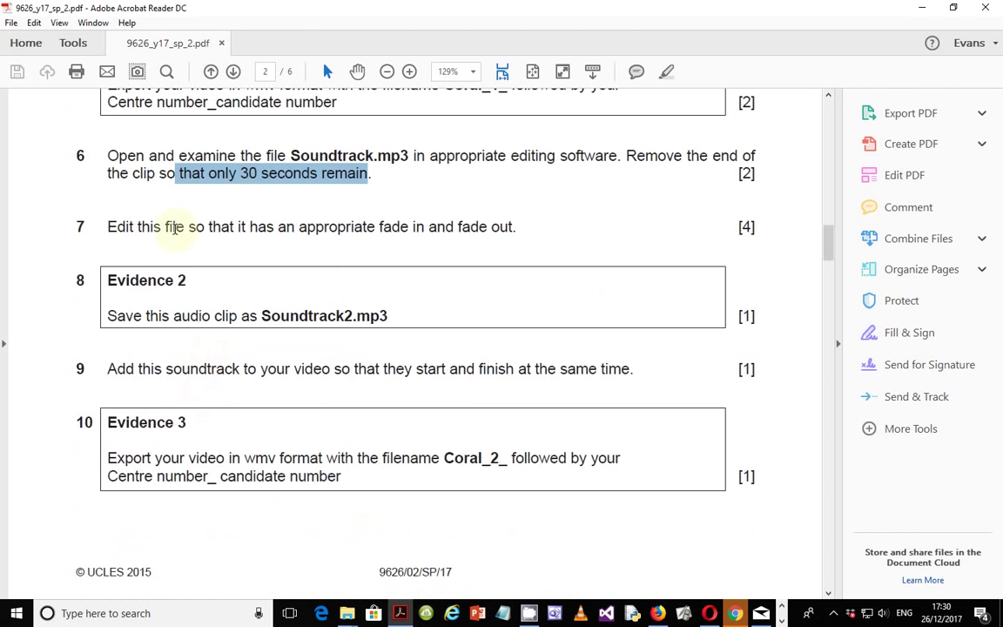
pyautogui.click(483, 224)
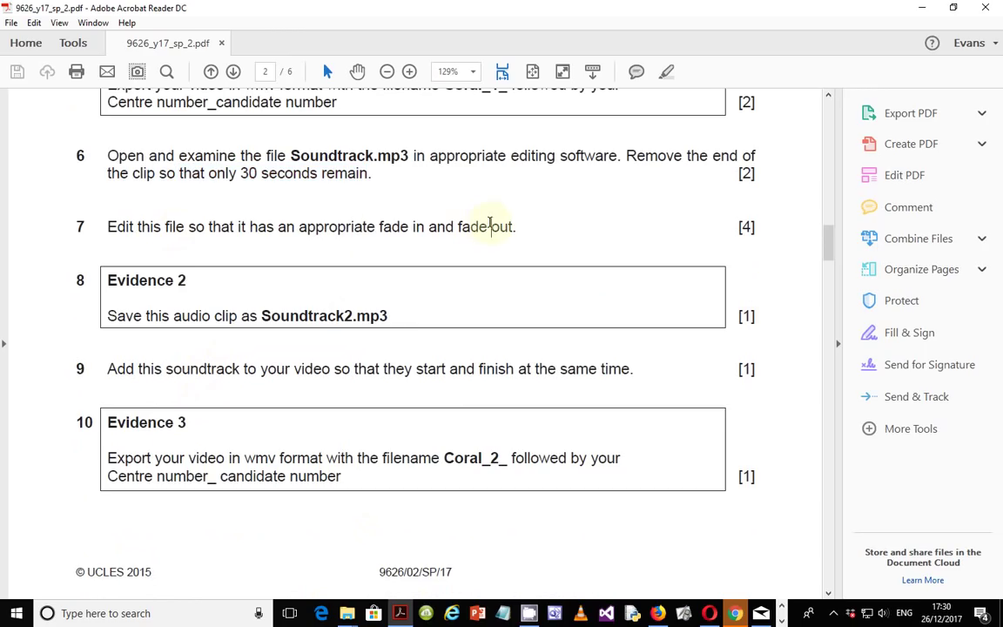
pyautogui.moveTo(454, 226); pyautogui.dragTo(380, 227)
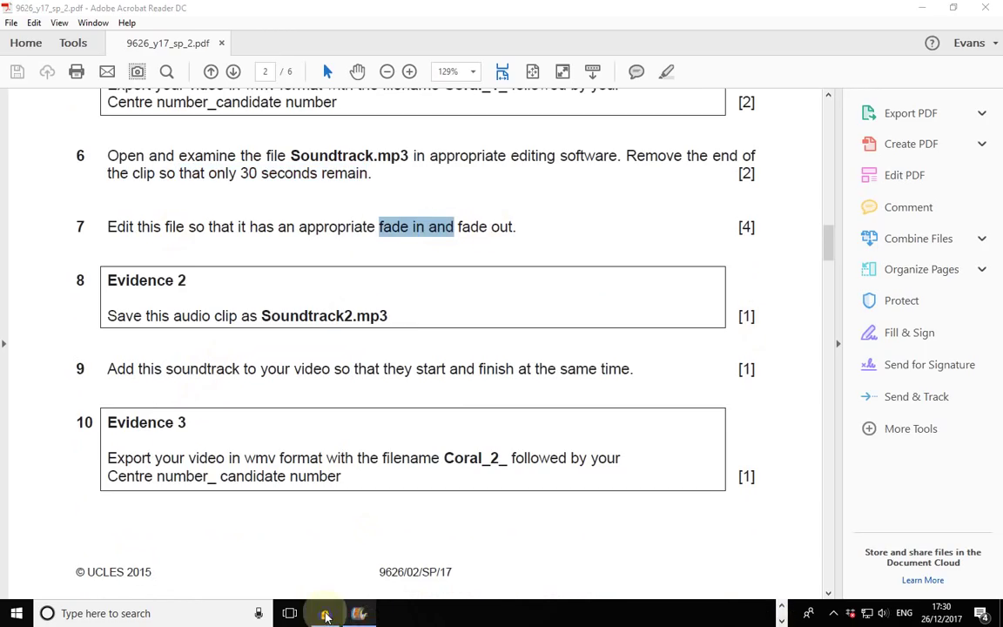
pyautogui.click(325, 613)
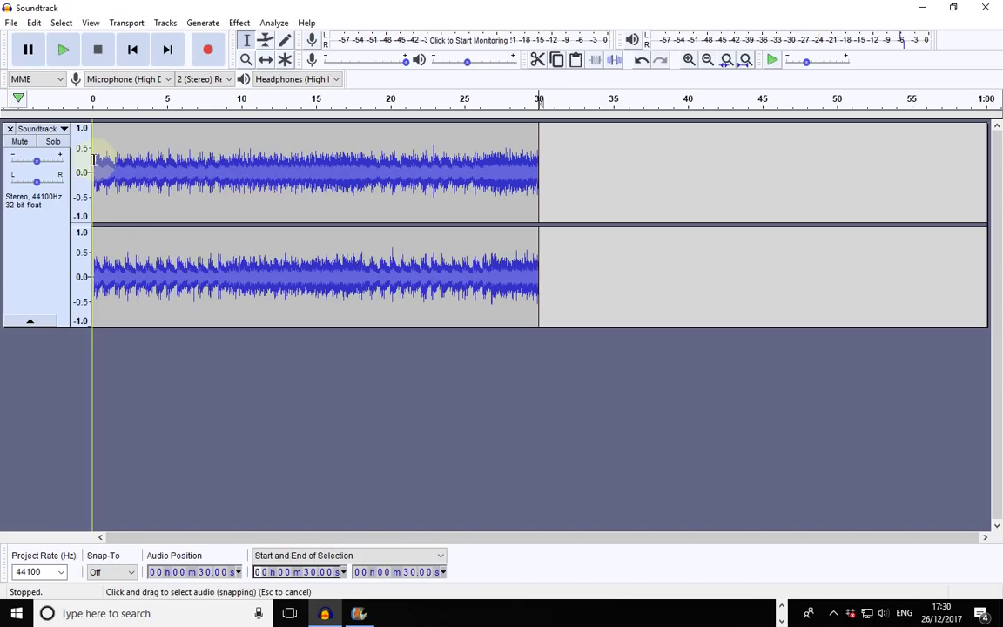
# - Preview the clip's opening seconds, then return the cursor to the track start
pyautogui.moveTo(93, 158); pyautogui.dragTo(128, 170)
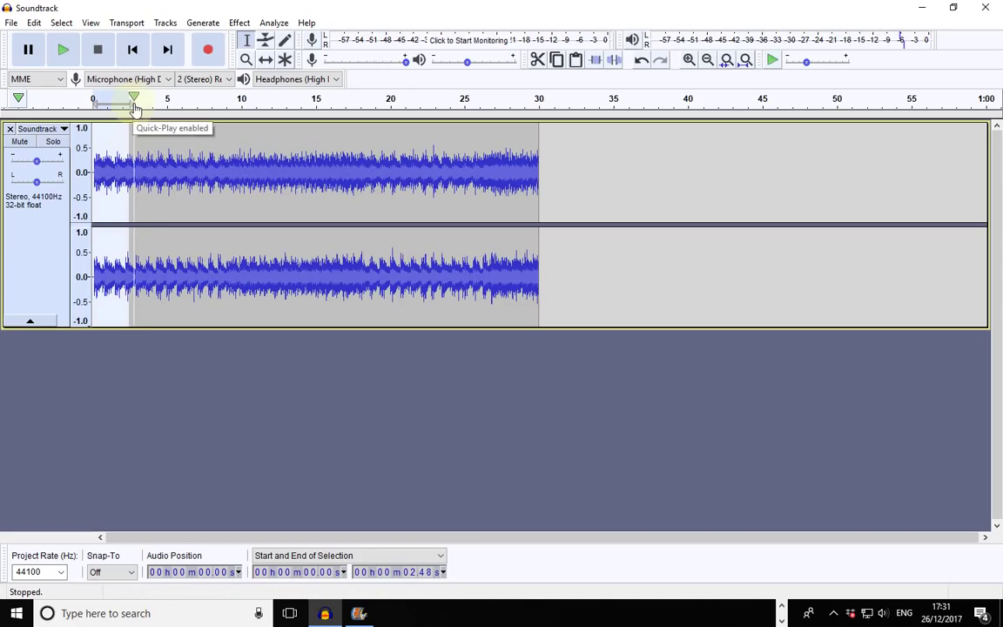
pyautogui.press('space')
pyautogui.click(116, 171)
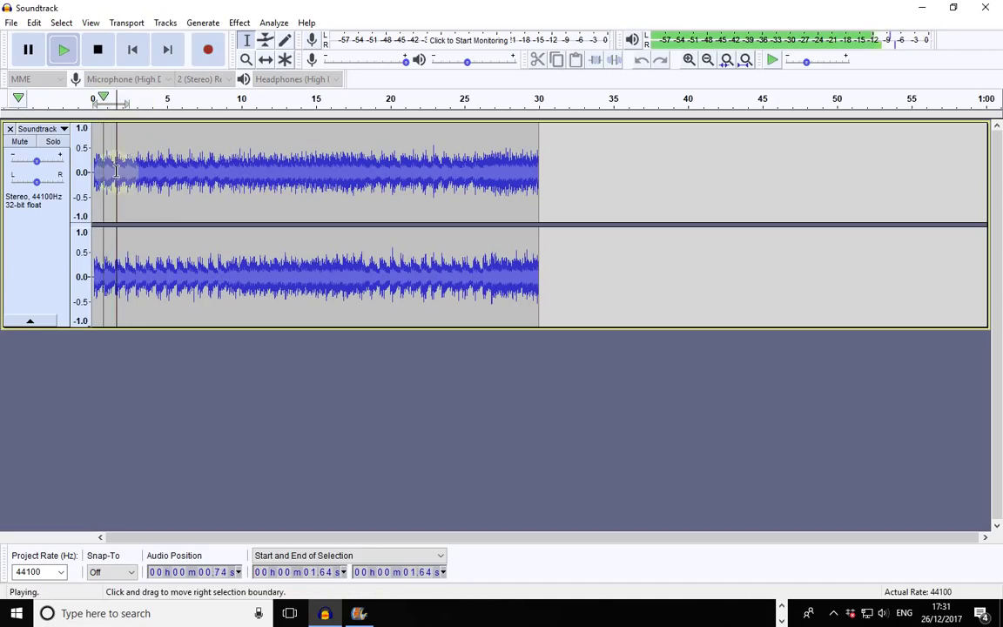
pyautogui.click(97, 49)
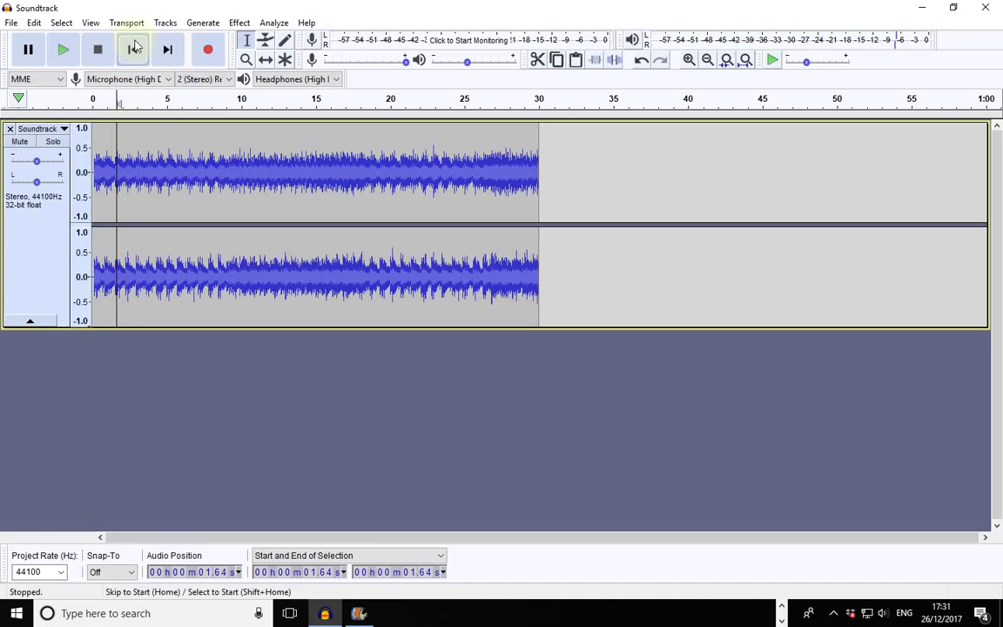
pyautogui.click(132, 50)
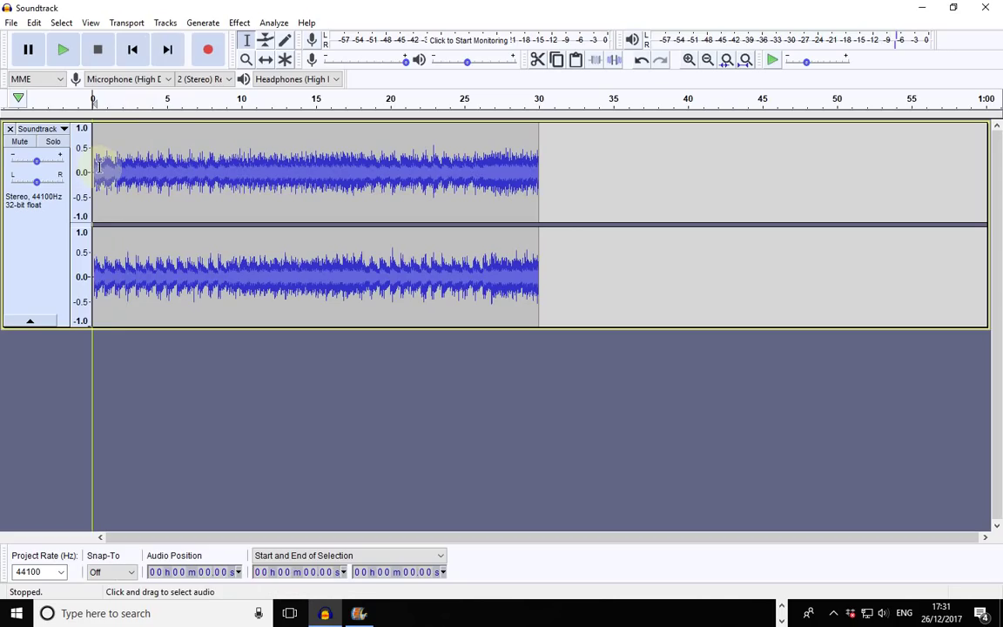
pyautogui.click(100, 165)
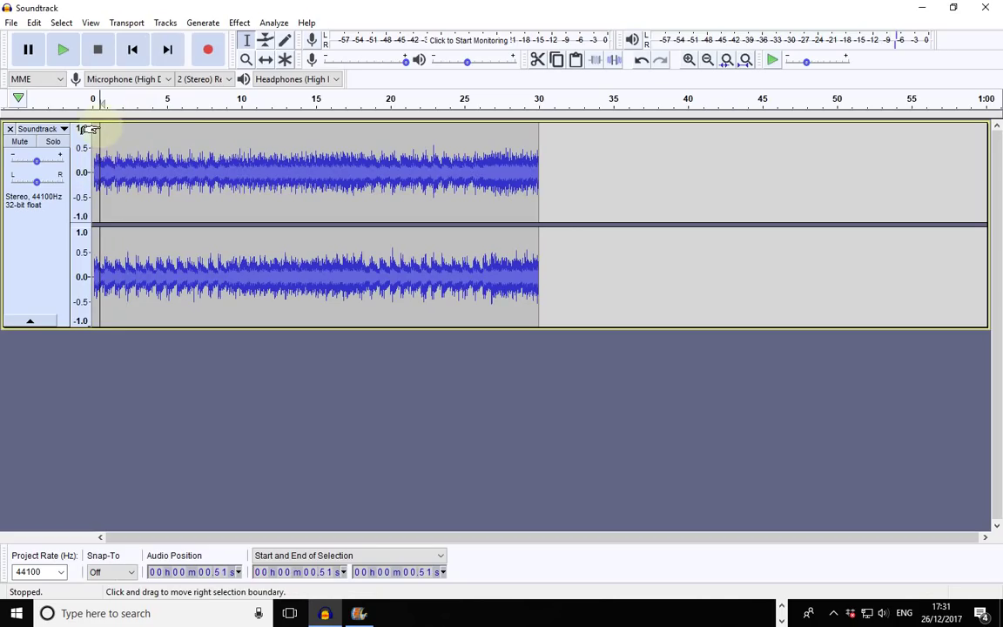
pyautogui.click(132, 50)
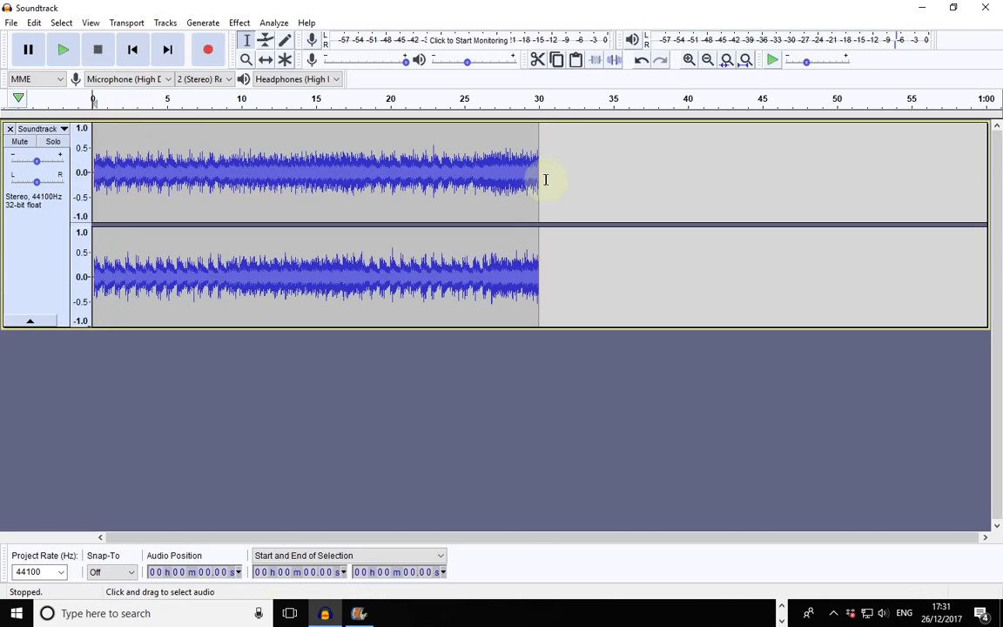
# - Select the clip's final two seconds, from about 28 s to its 30 s end
pyautogui.moveTo(546, 180); pyautogui.dragTo(505, 184)
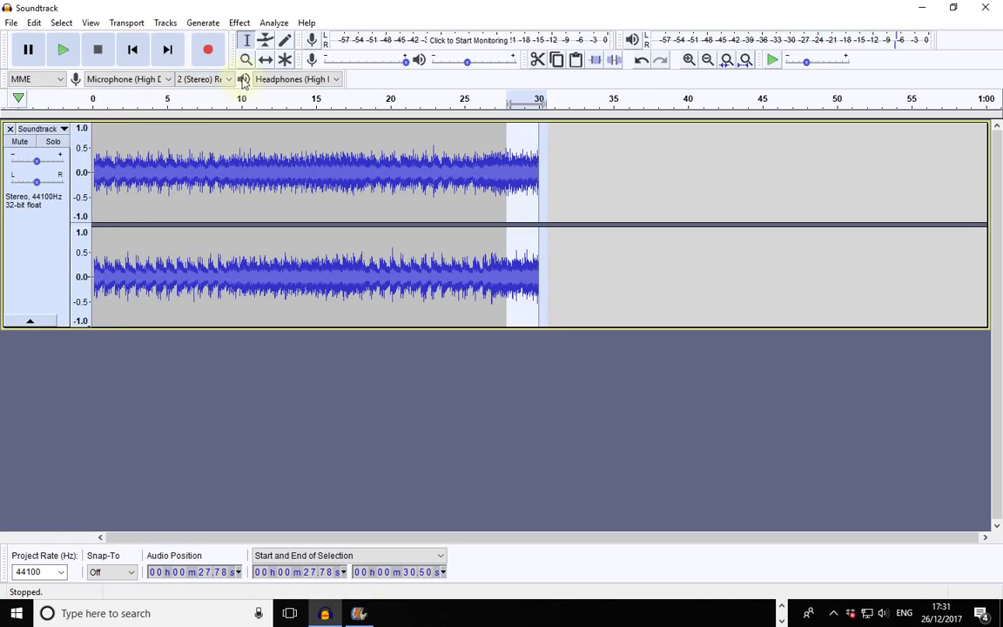
pyautogui.click(590, 174)
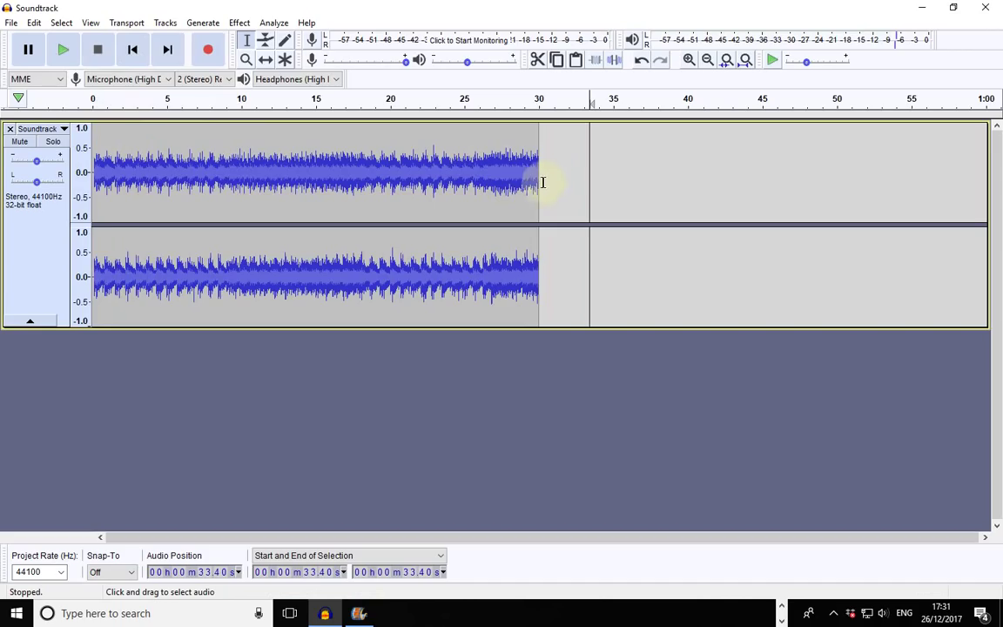
pyautogui.moveTo(542, 182); pyautogui.dragTo(511, 174)
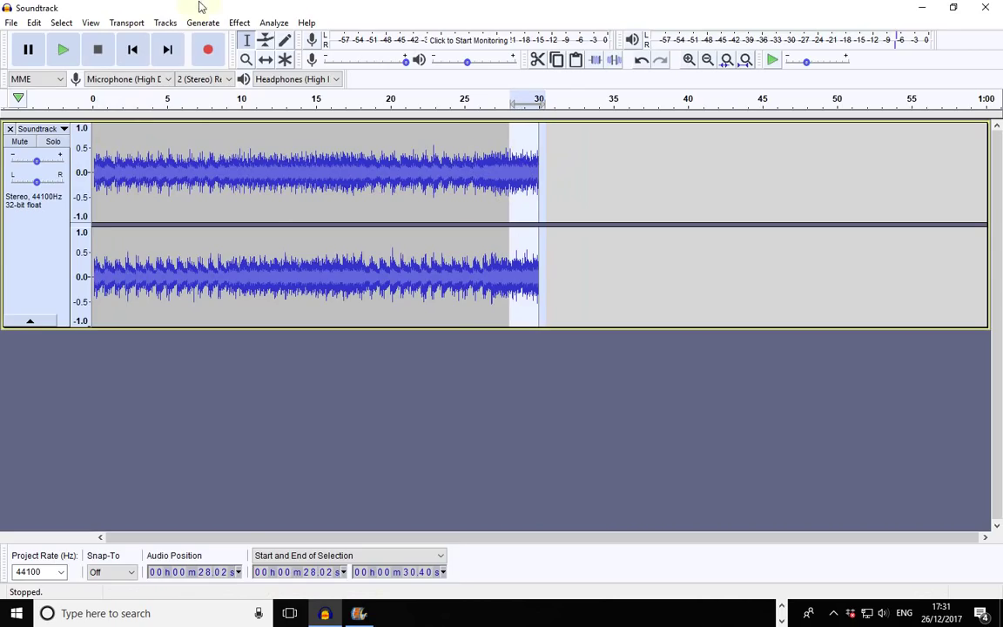
# - Apply Fade Out to the selected last two seconds and select the opening two seconds
pyautogui.click(245, 23)
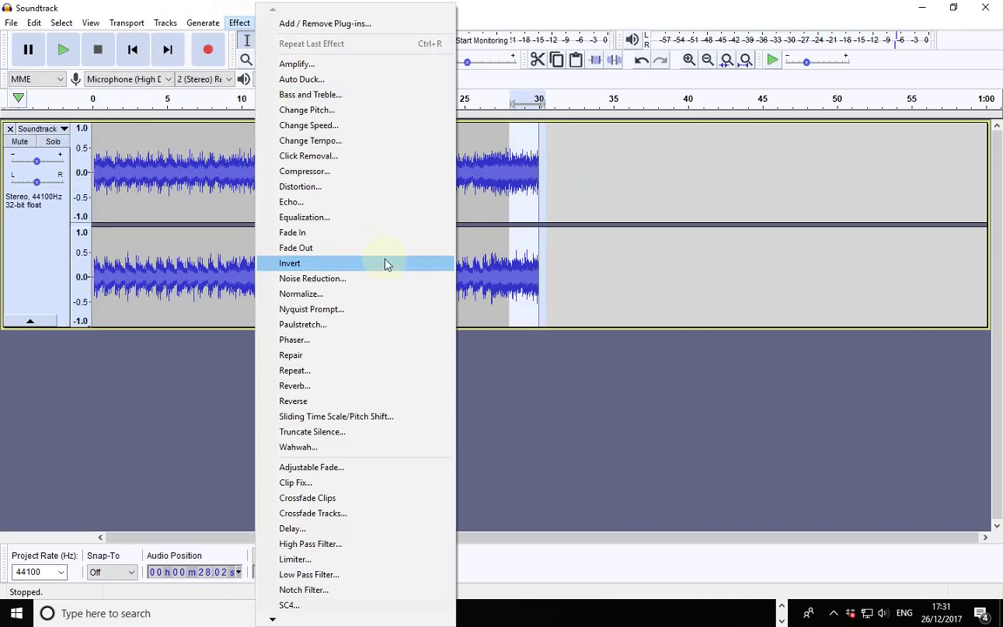
pyautogui.click(344, 251)
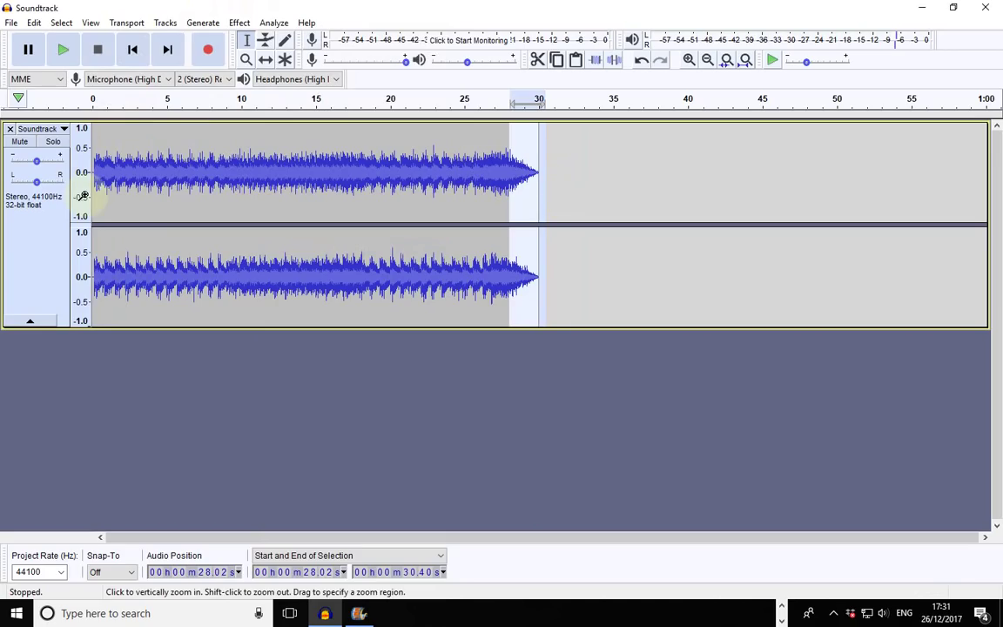
pyautogui.moveTo(95, 196); pyautogui.dragTo(122, 248)
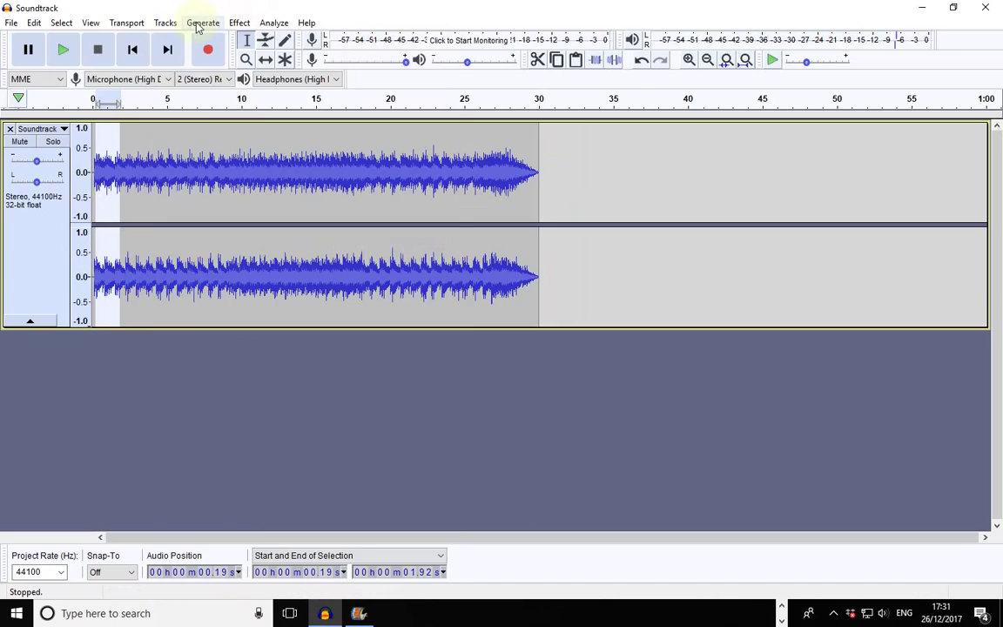
# - Apply Fade In to the selected opening, then undo that fade
pyautogui.click(240, 23)
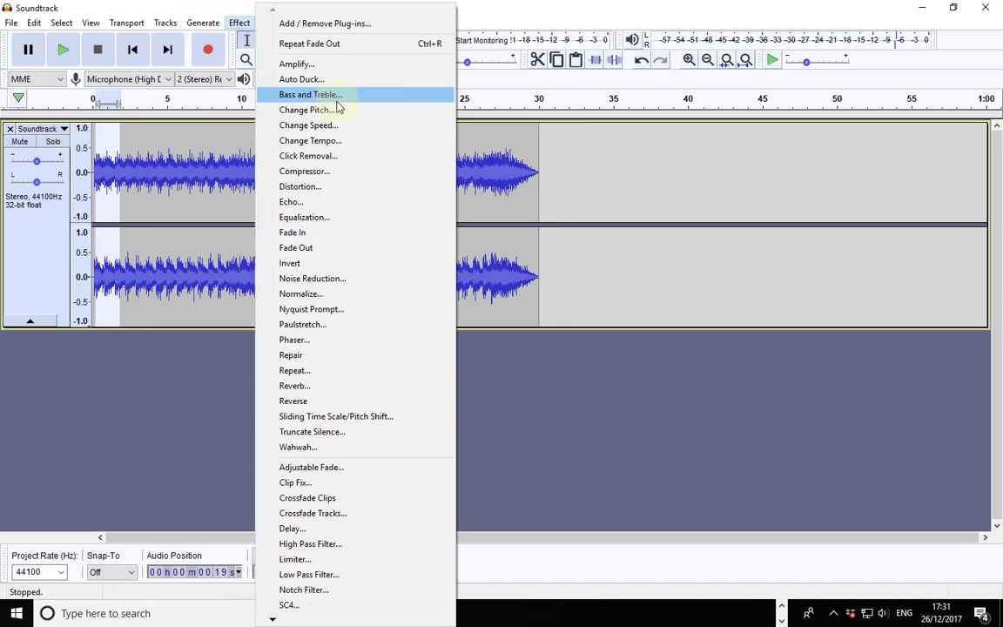
pyautogui.click(345, 233)
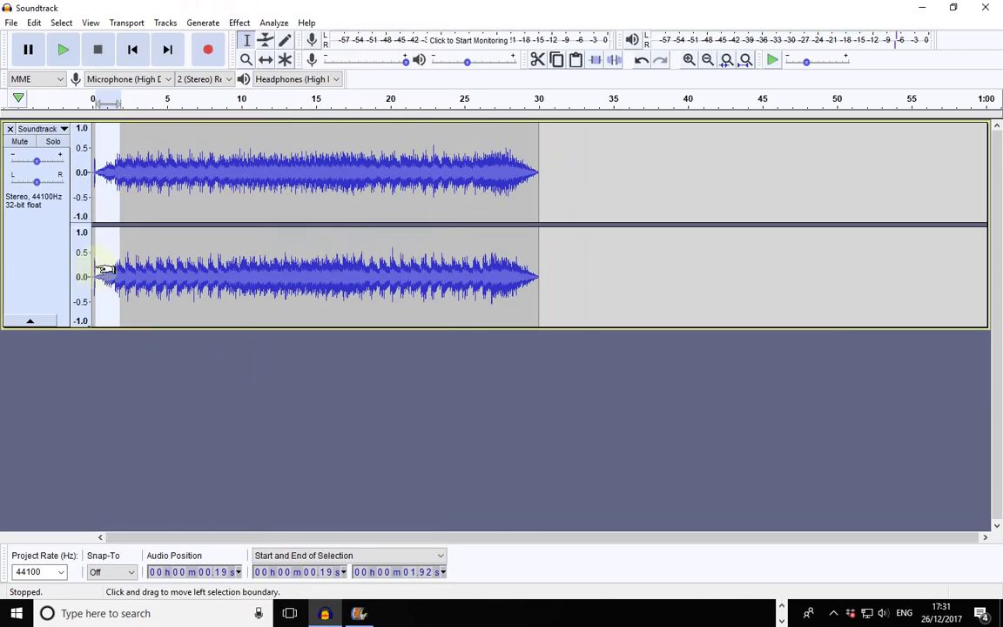
pyautogui.moveTo(99, 267); pyautogui.dragTo(94, 270)
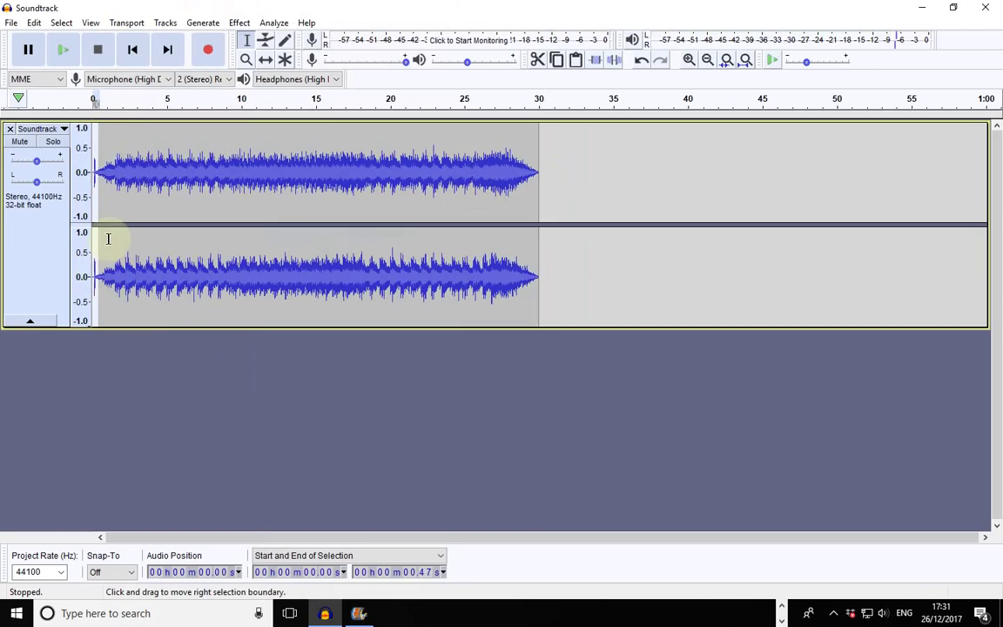
pyautogui.hotkey('ctrl', 'z')
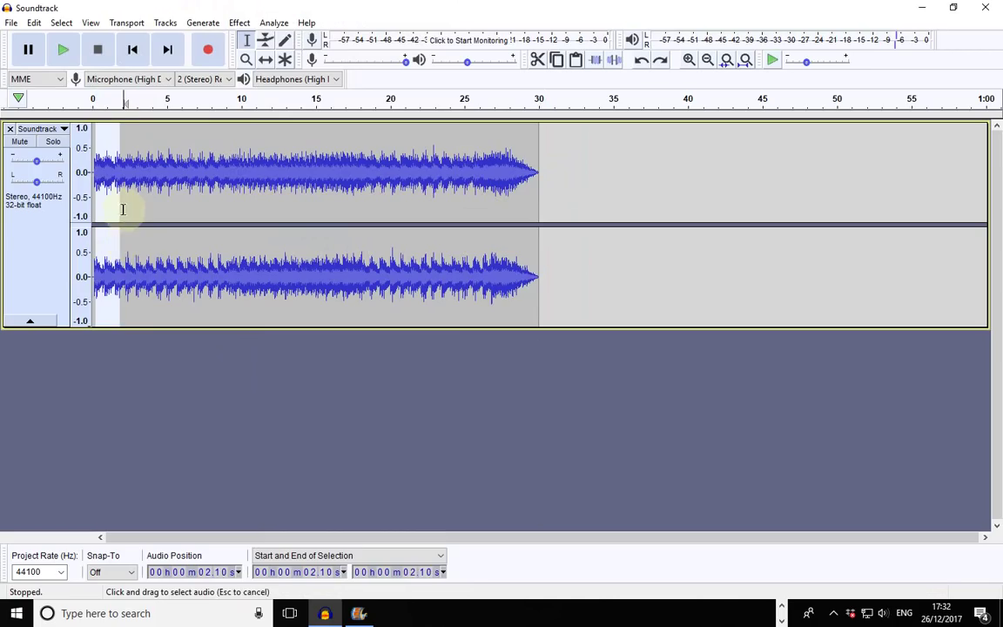
# - Select the first 1.87 seconds of audio and apply Fade In to it
pyautogui.click(124, 207)
pyautogui.moveTo(121, 181); pyautogui.dragTo(91, 183)
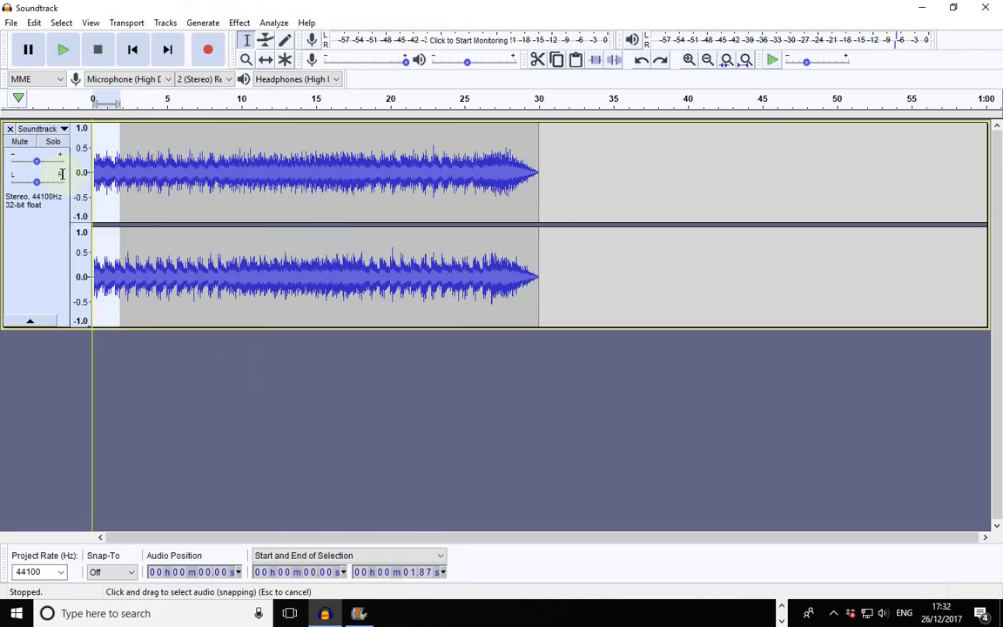
pyautogui.click(239, 23)
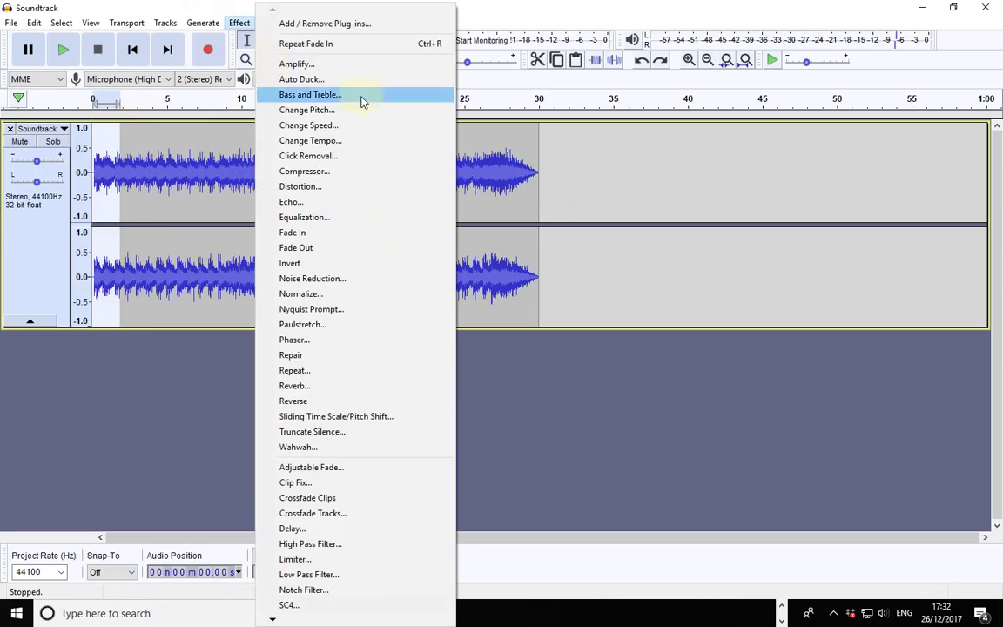
pyautogui.click(369, 233)
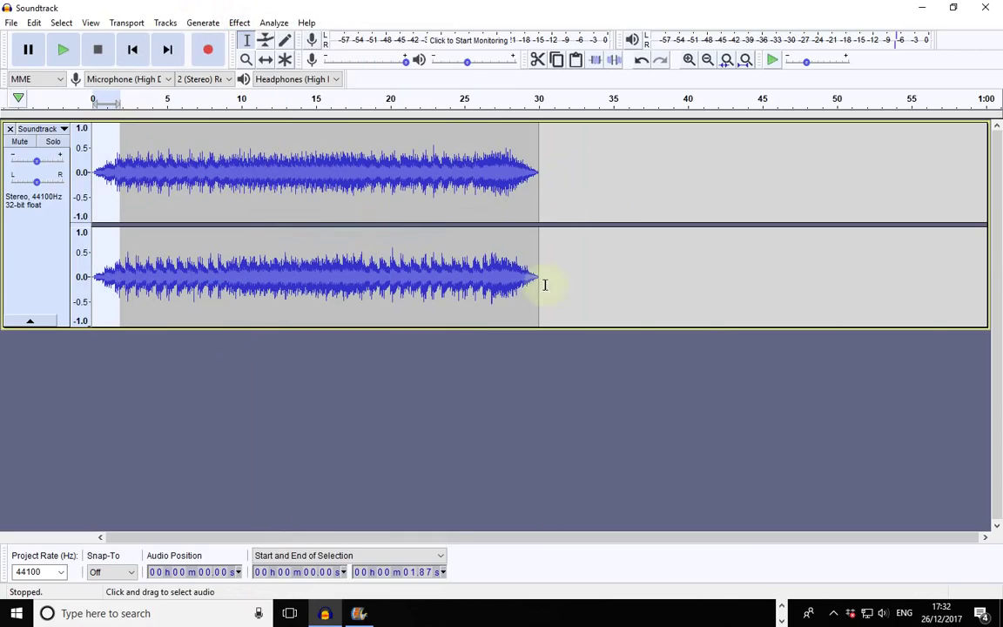
# - Play from the start to hear the fade-in, then reselect up to 1.87 s
pyautogui.click(132, 51)
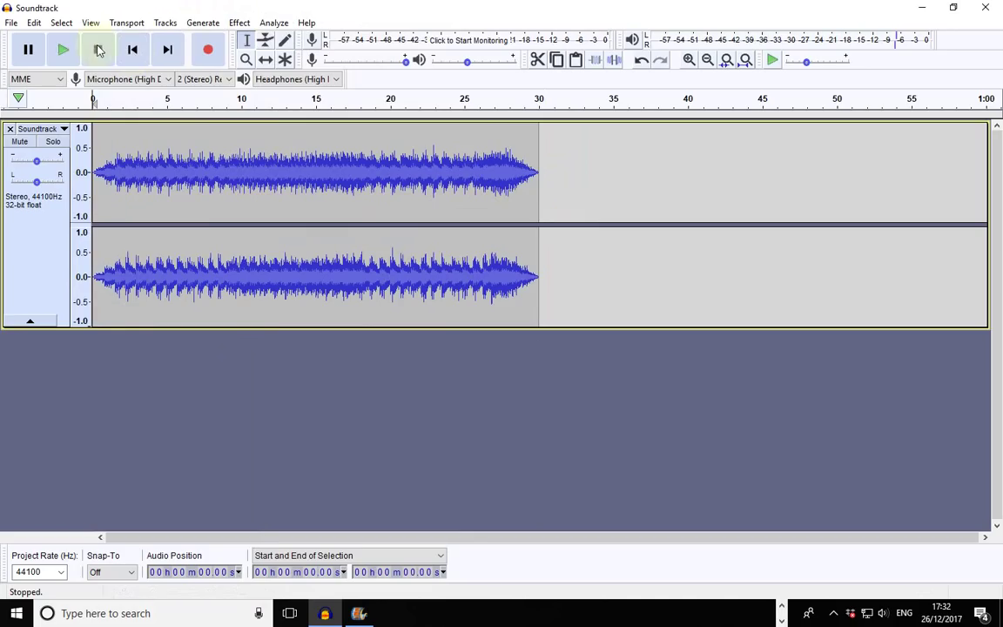
pyautogui.click(63, 50)
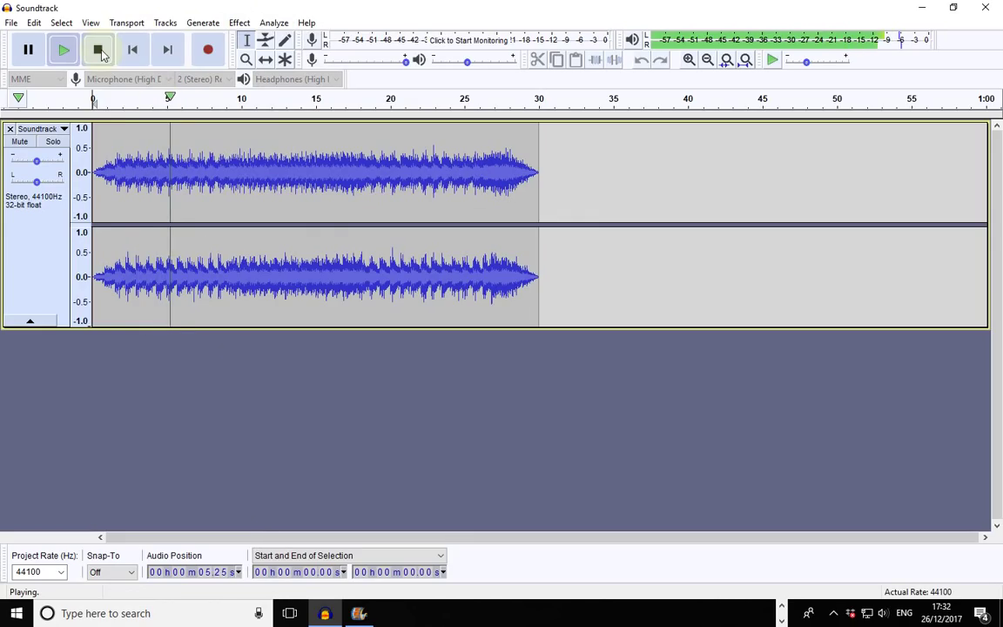
pyautogui.click(99, 50)
pyautogui.moveTo(151, 167); pyautogui.dragTo(88, 167)
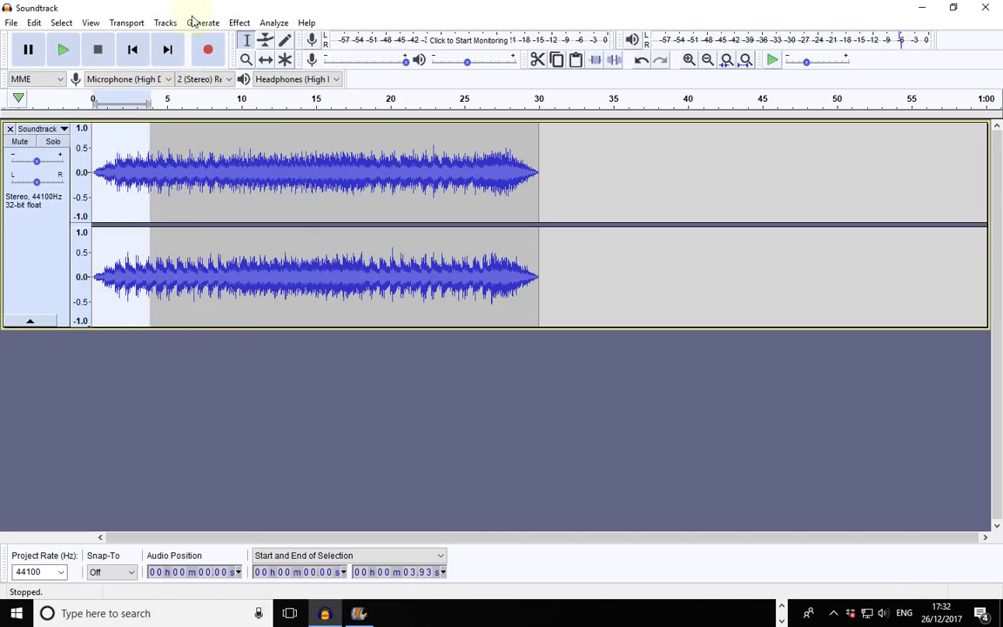
pyautogui.moveTo(150, 143); pyautogui.dragTo(120, 144)
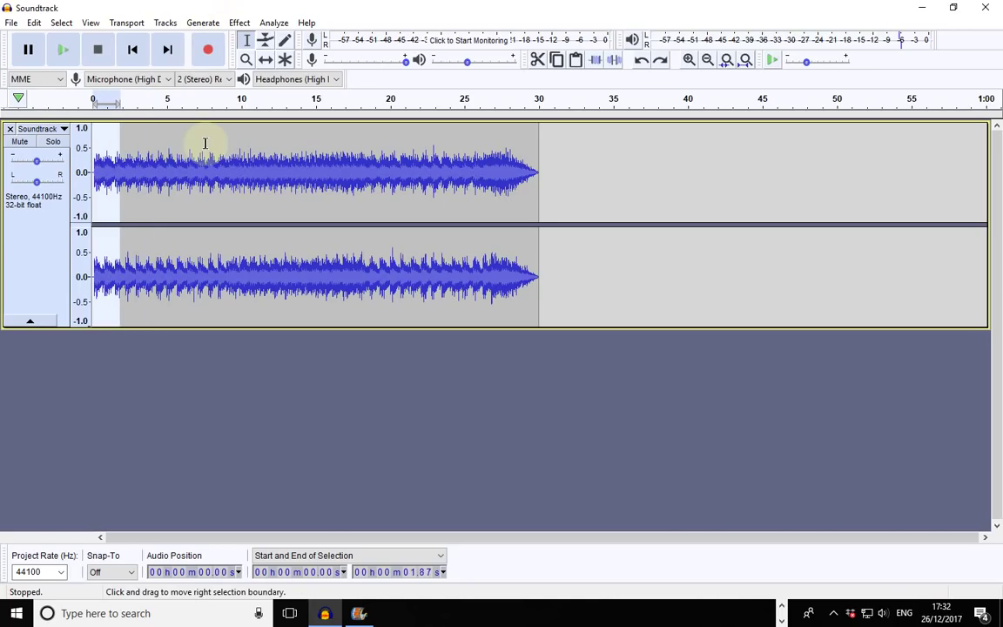
# - Apply Fade In over the first 5.05 seconds and play the track to check it
pyautogui.moveTo(509, 174); pyautogui.dragTo(546, 174)
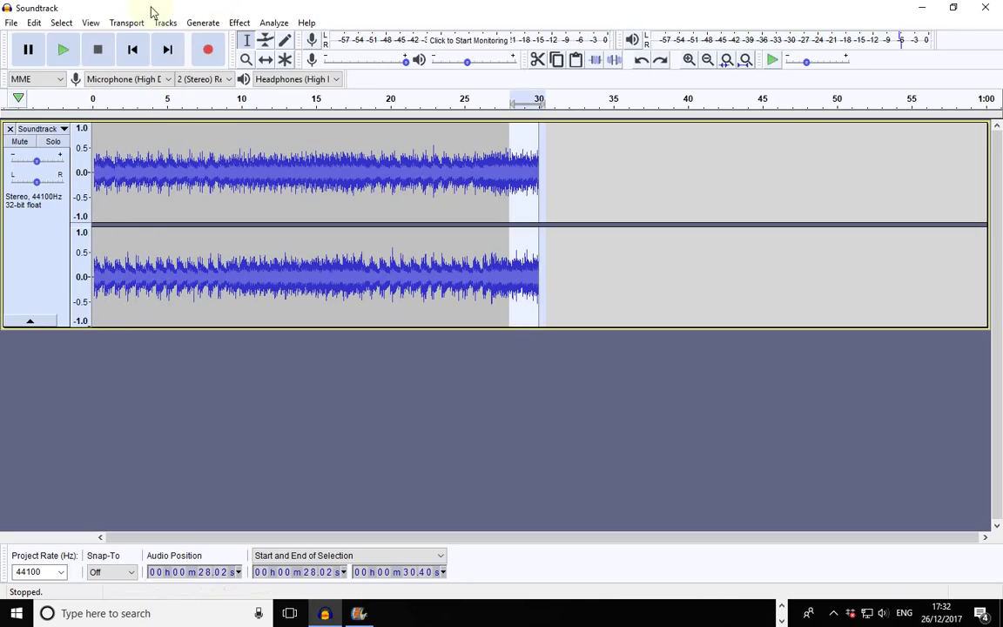
pyautogui.click(149, 161)
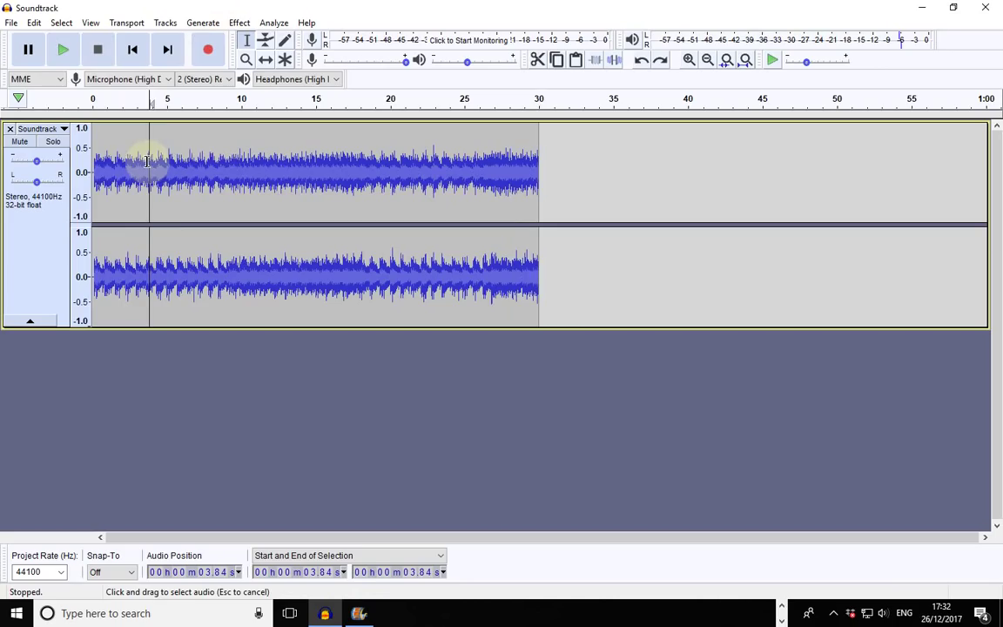
pyautogui.moveTo(148, 161); pyautogui.dragTo(85, 166)
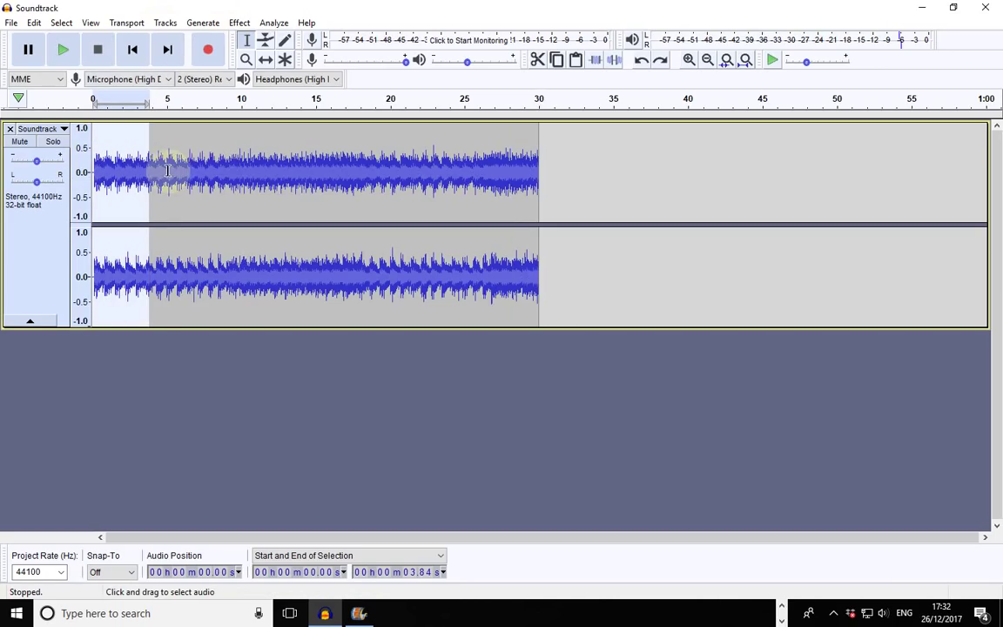
pyautogui.moveTo(169, 169); pyautogui.dragTo(87, 91)
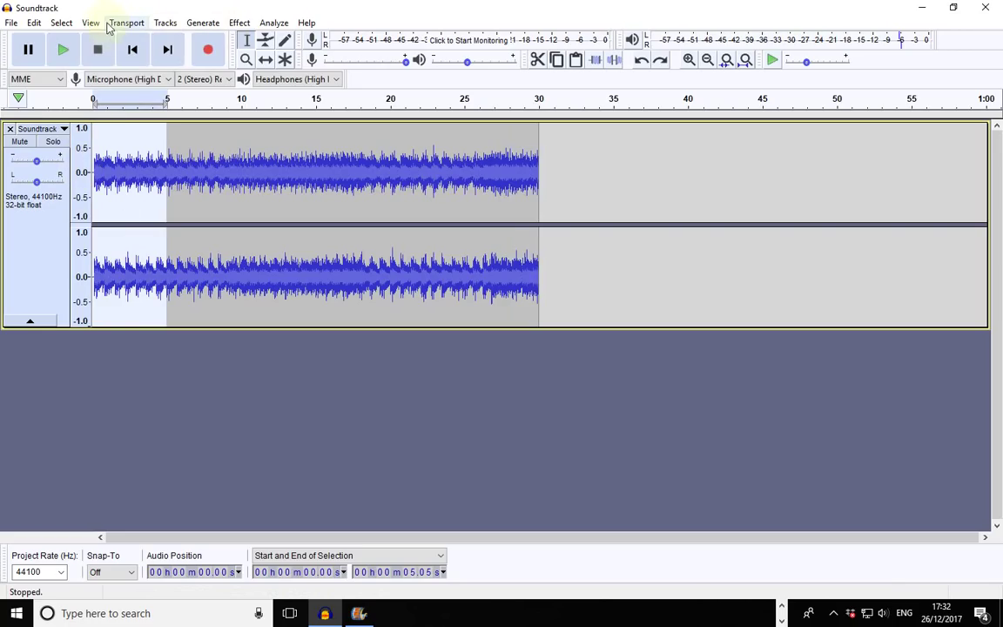
pyautogui.click(233, 23)
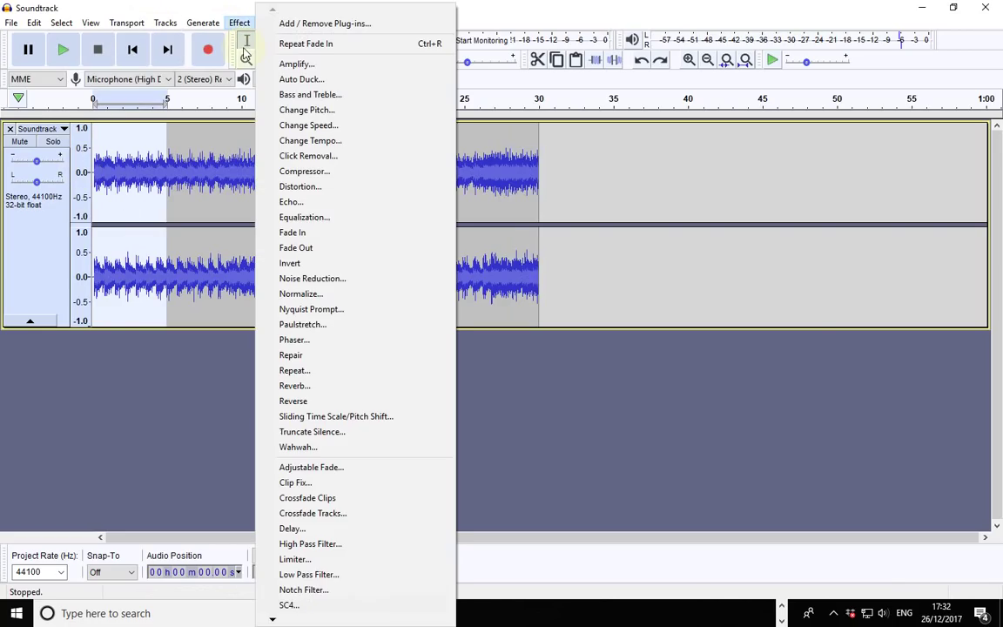
pyautogui.click(312, 233)
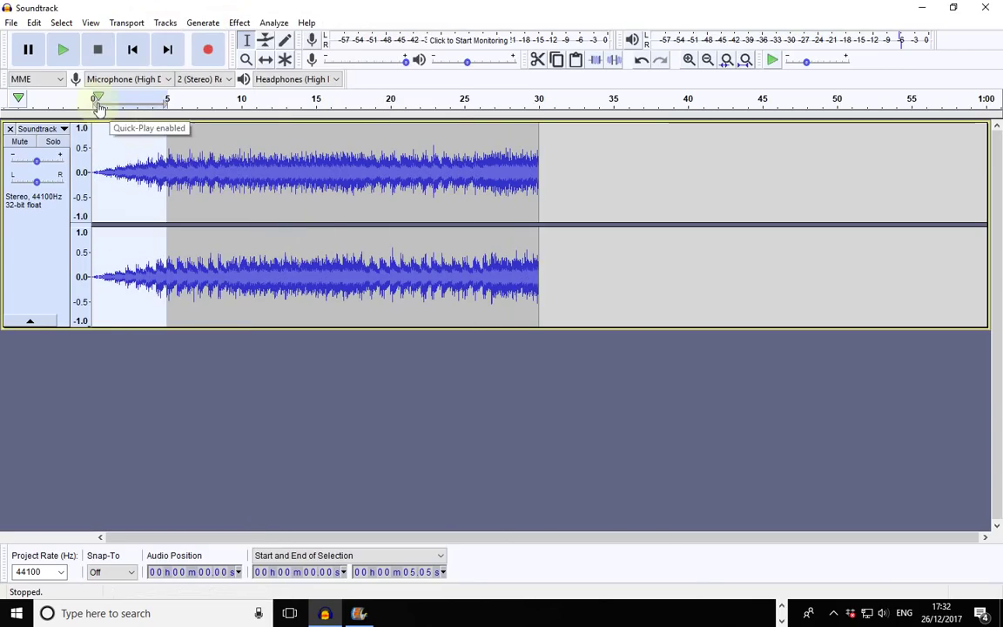
pyautogui.click(64, 50)
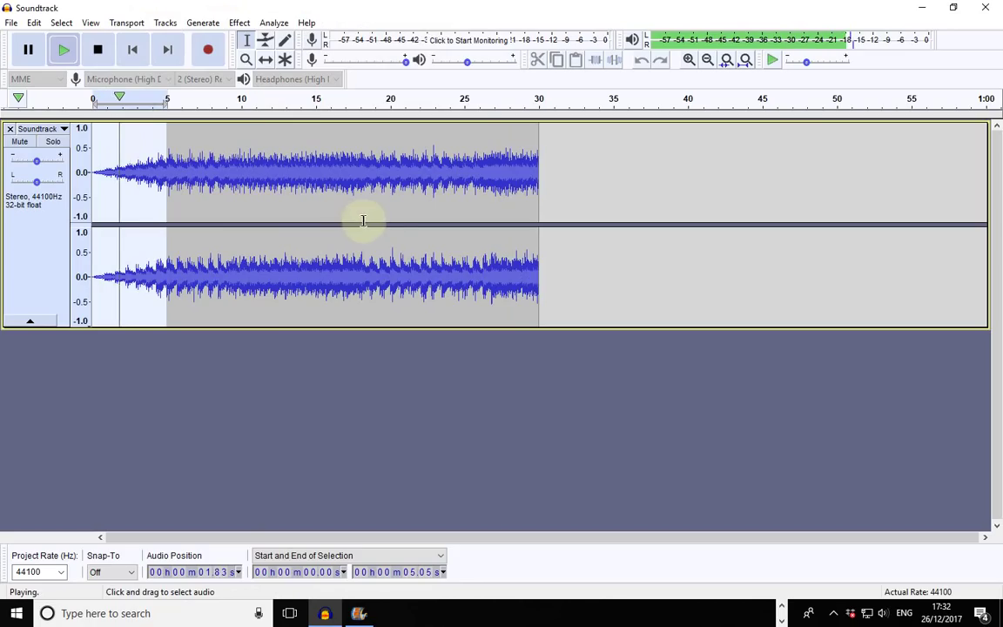
pyautogui.click(536, 178)
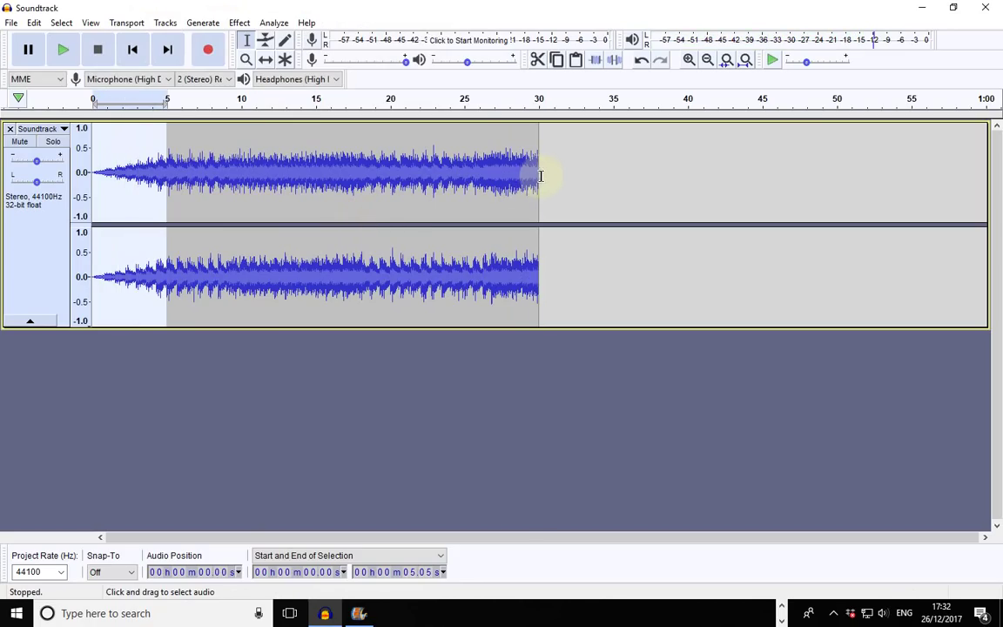
# - Apply Fade Out to the last five seconds (25.07–30 s) and play it back
pyautogui.moveTo(541, 177); pyautogui.dragTo(465, 166)
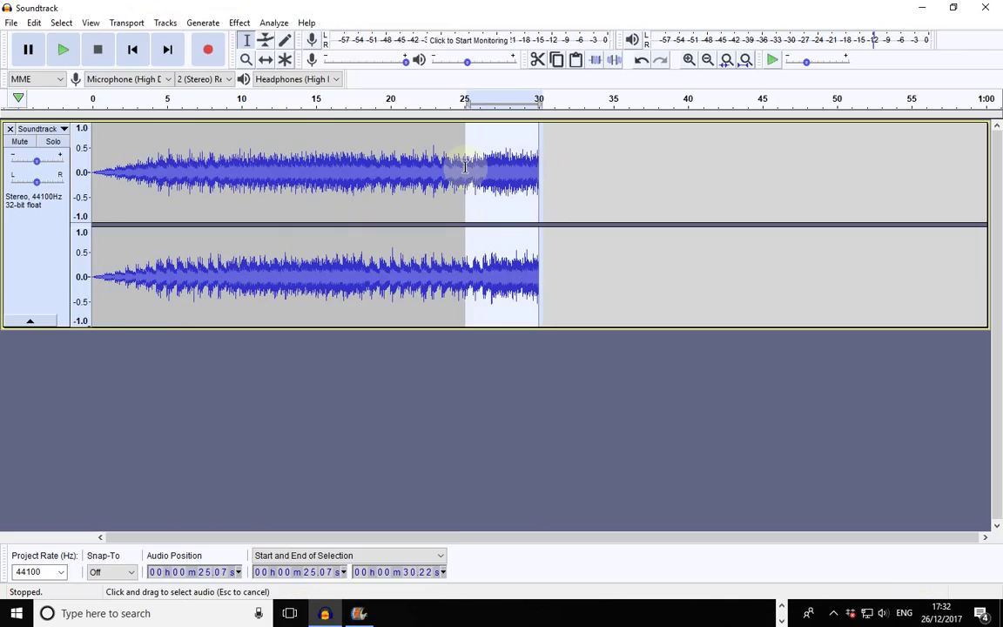
pyautogui.click(239, 23)
pyautogui.click(296, 248)
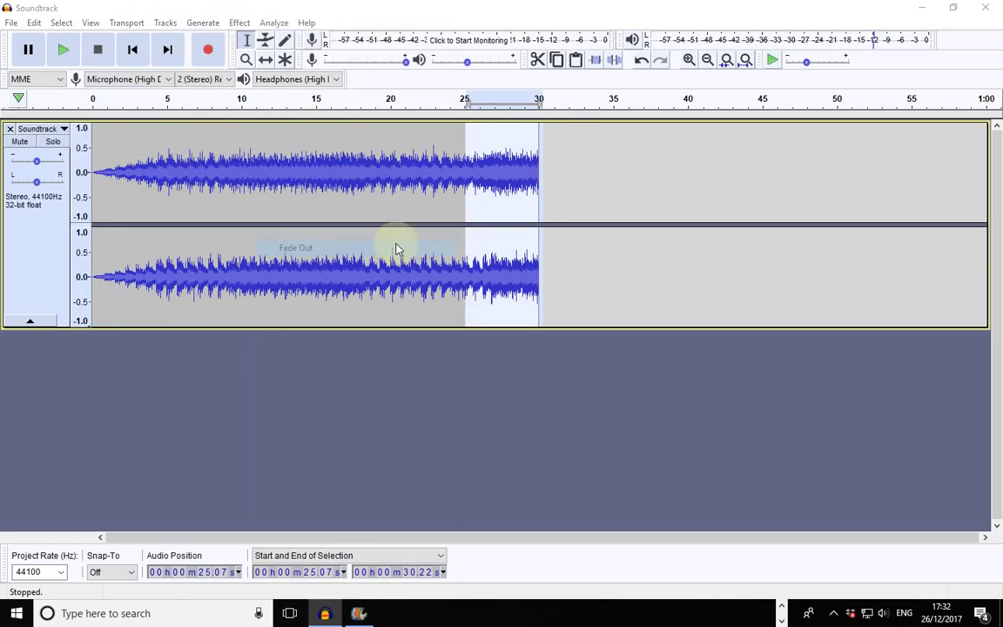
pyautogui.press('space')
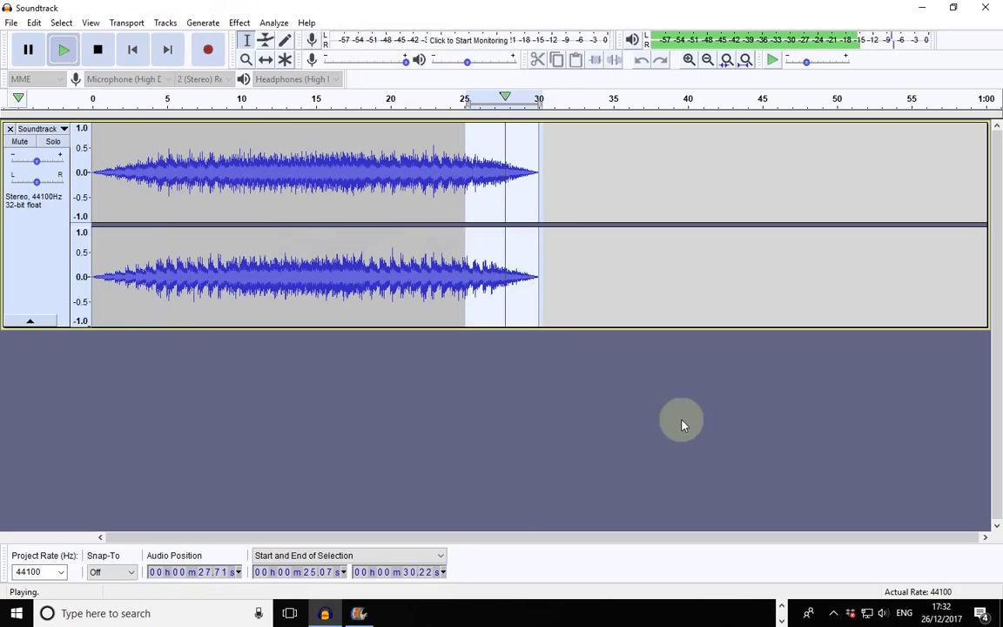
pyautogui.click(99, 50)
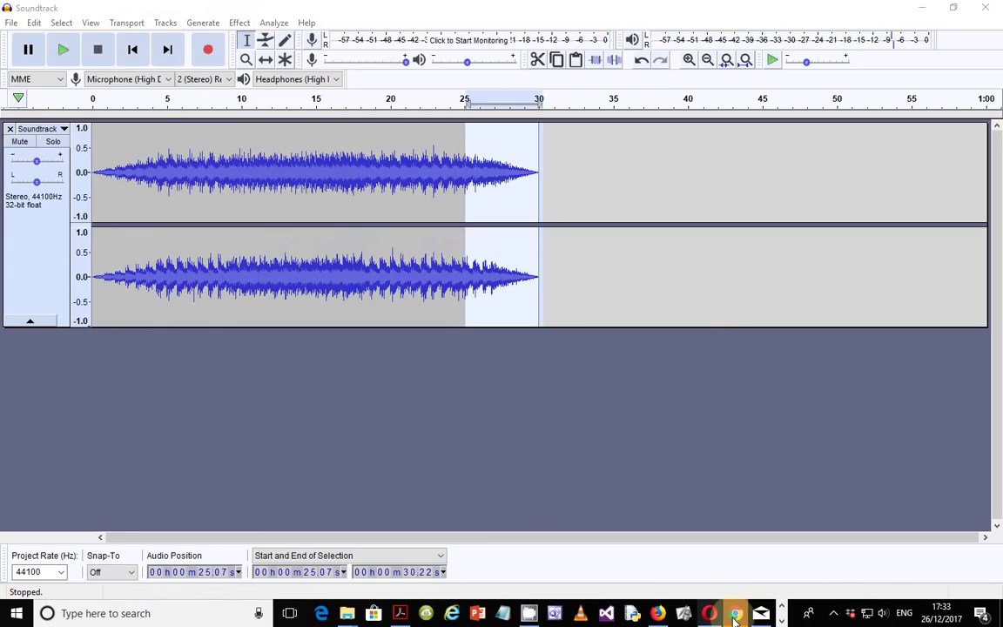
# - Highlight the 'Add this soundtrack' and Soundtrack2 save instructions in items 9 and 8 of the task sheet
pyautogui.click(400, 615)
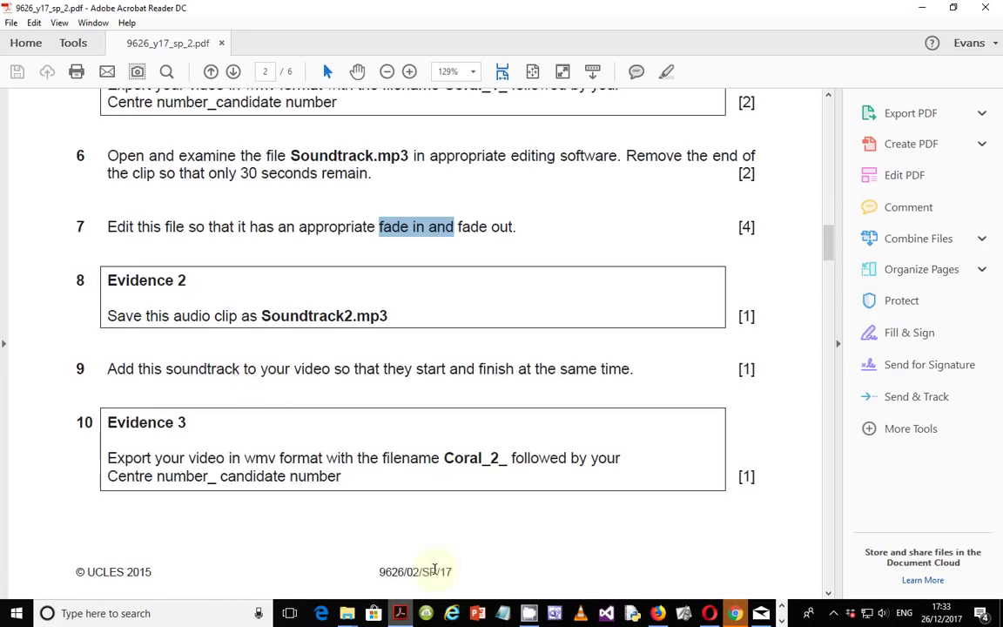
pyautogui.scroll(-3, 214, 366)
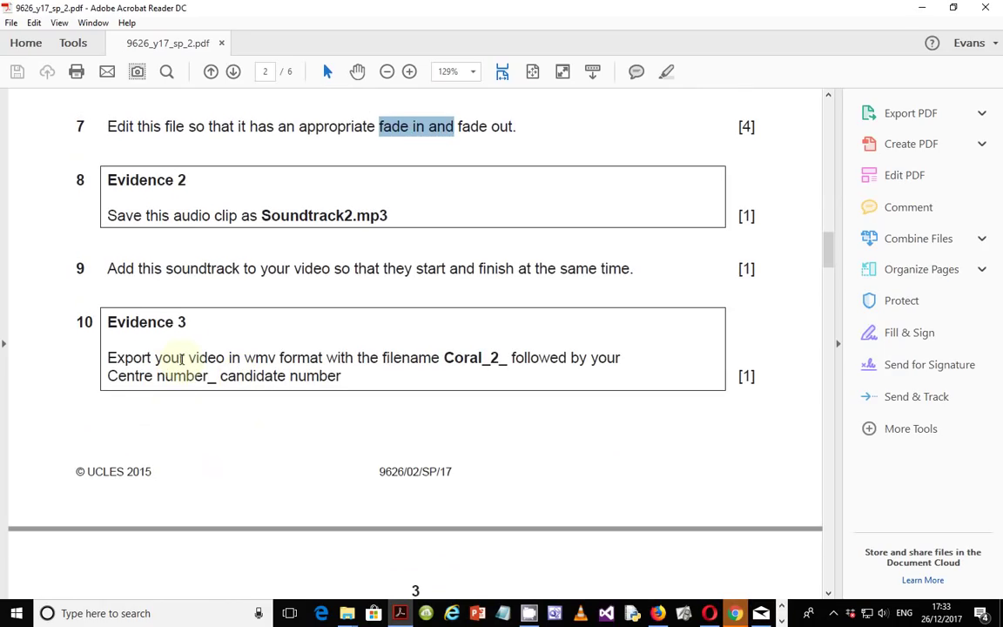
pyautogui.moveTo(111, 269); pyautogui.dragTo(235, 268)
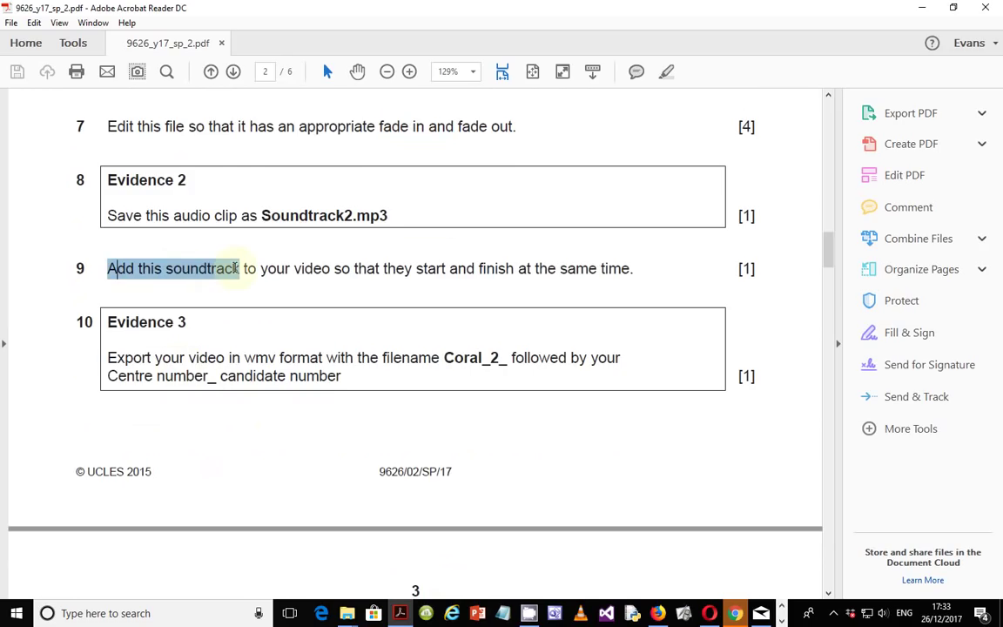
pyautogui.scroll(2, 228, 265)
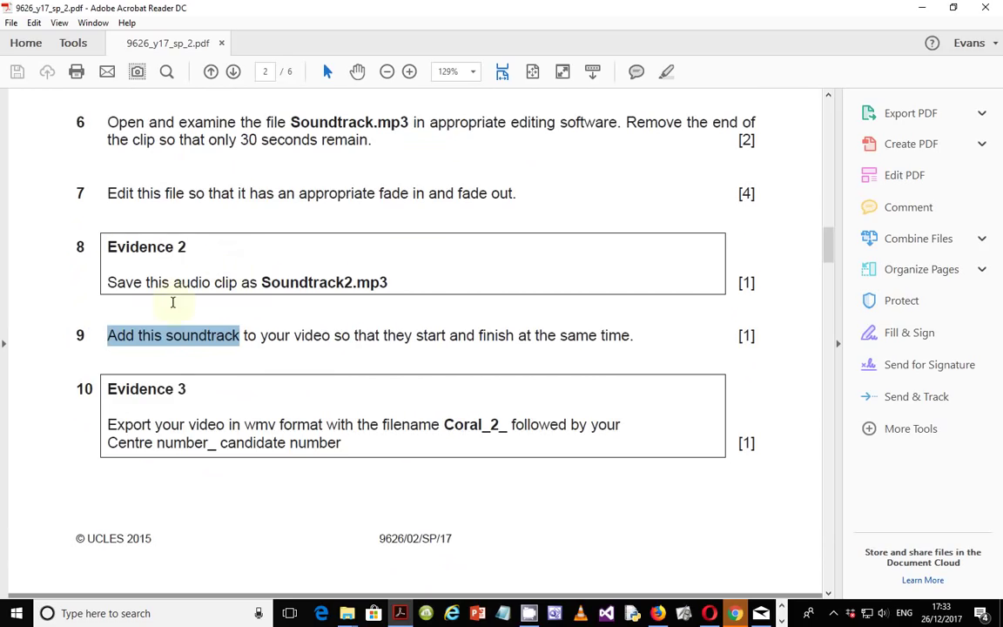
pyautogui.moveTo(106, 289); pyautogui.dragTo(288, 284)
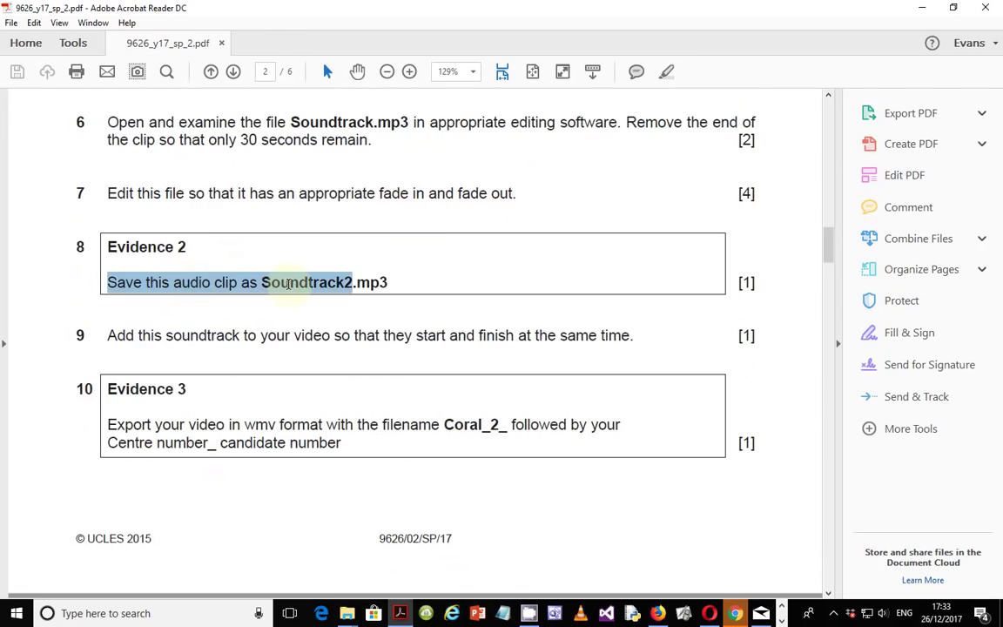
pyautogui.click(397, 282)
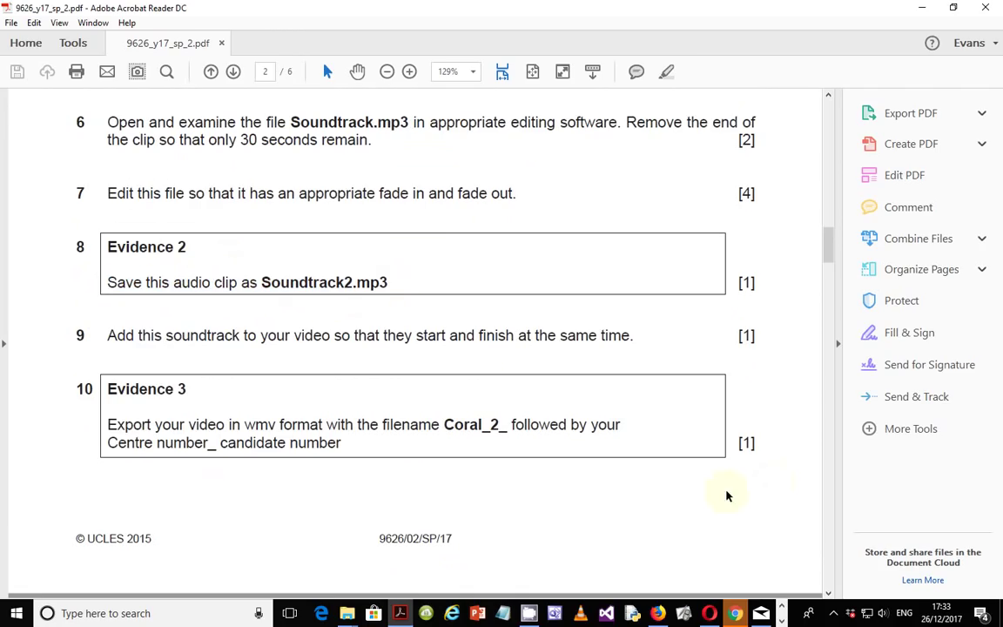
pyautogui.click(583, 611)
pyautogui.click(358, 613)
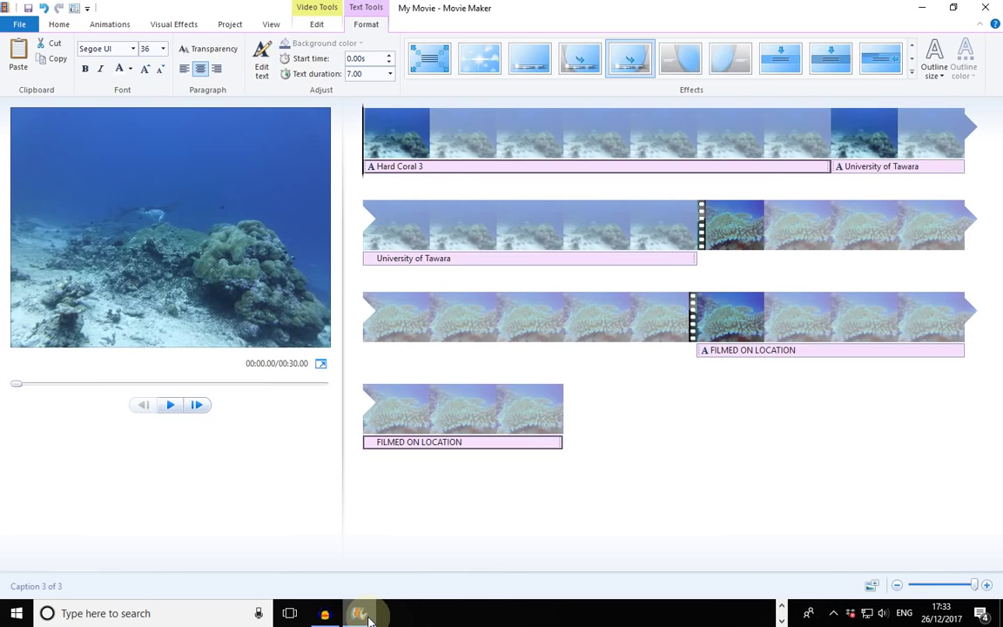
pyautogui.click(269, 540)
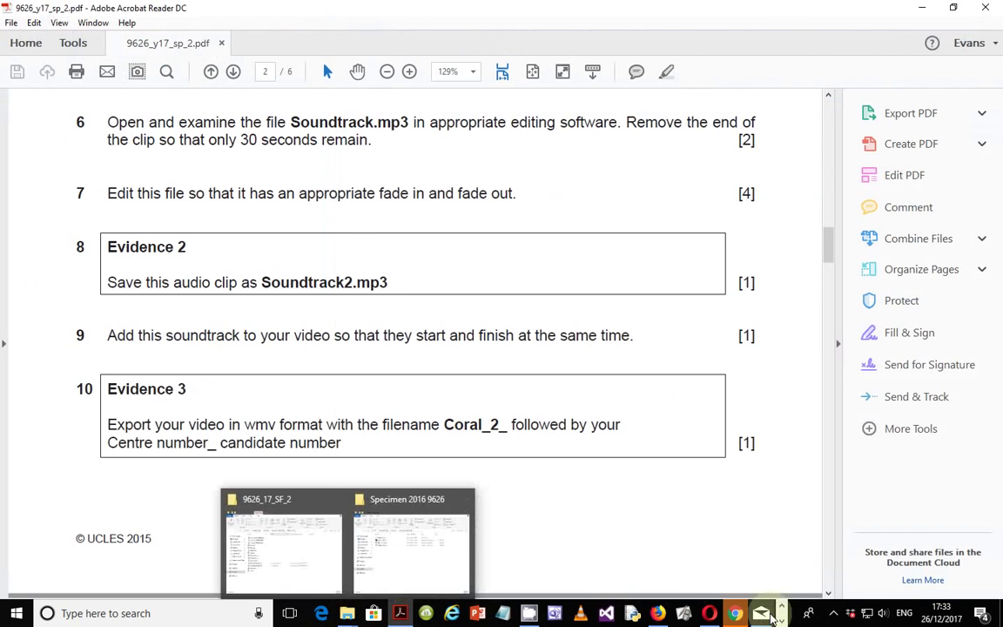
# - Export the faded clip as Soundtrack2 using Export as MP3, accepting the metadata tags
pyautogui.click(325, 613)
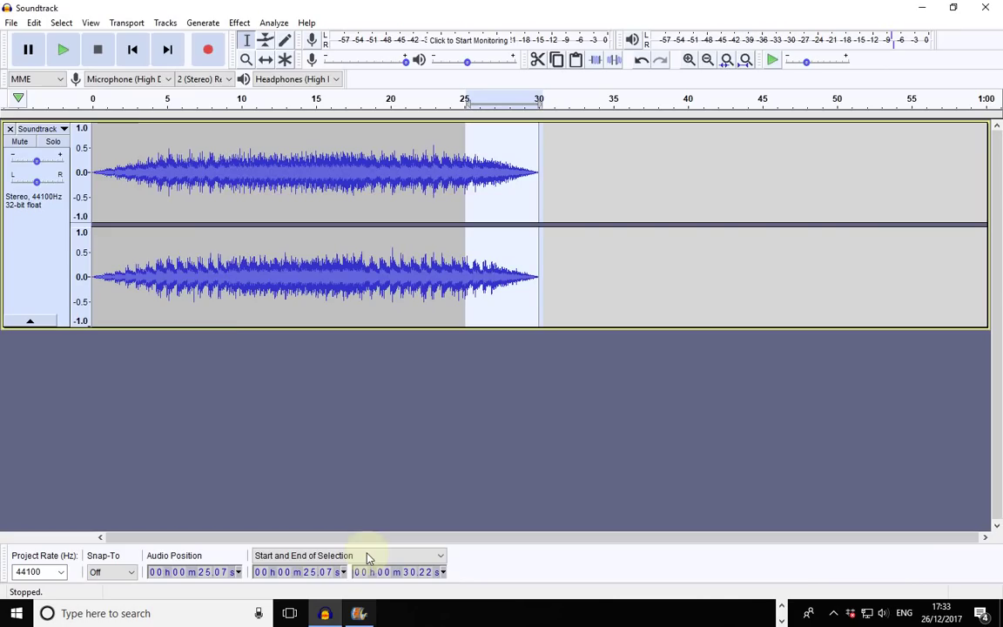
pyautogui.click(11, 23)
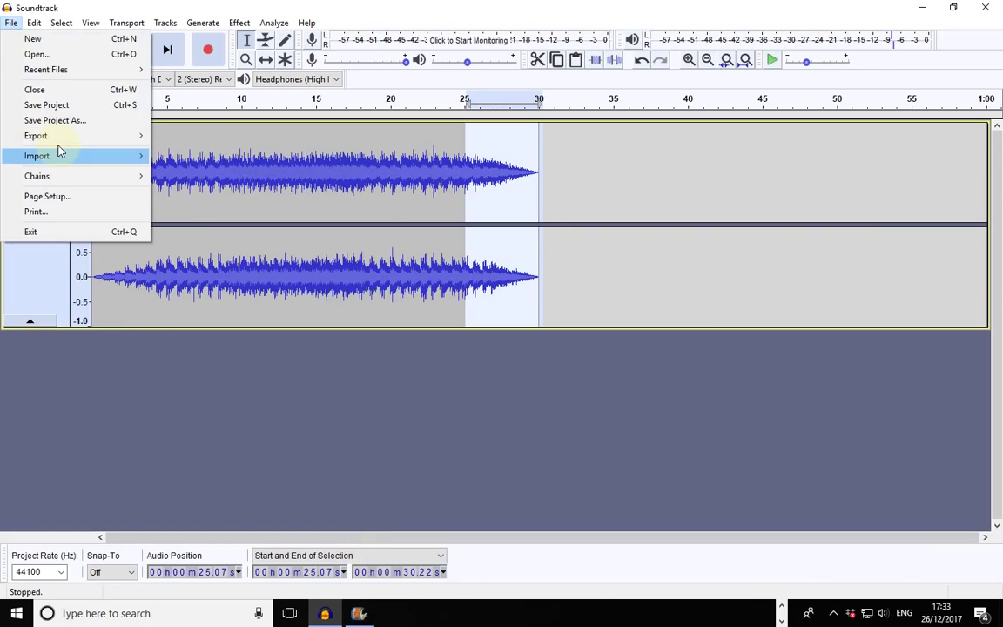
pyautogui.moveTo(67, 139)
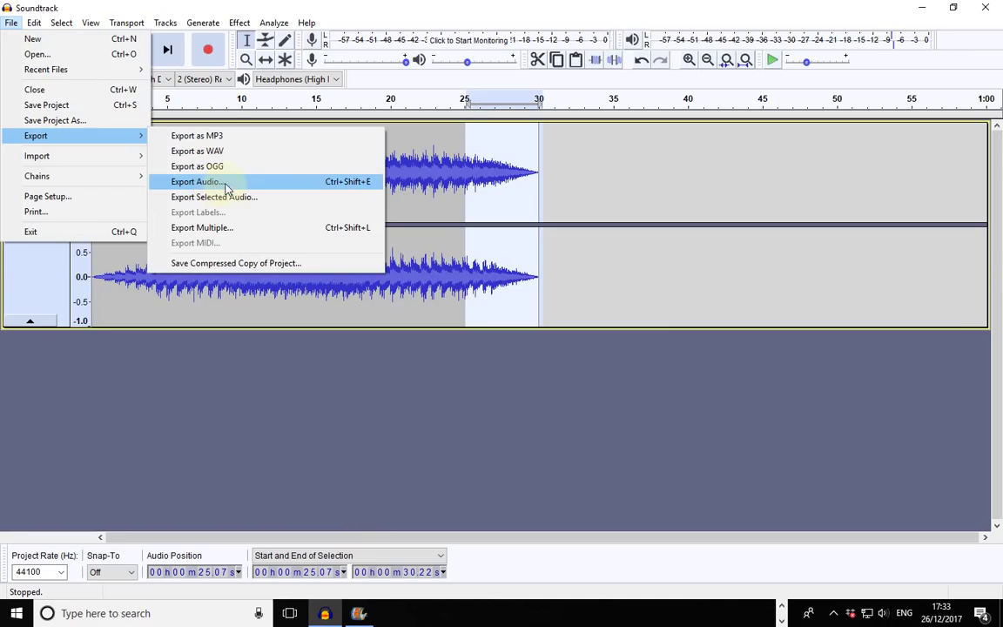
pyautogui.click(224, 137)
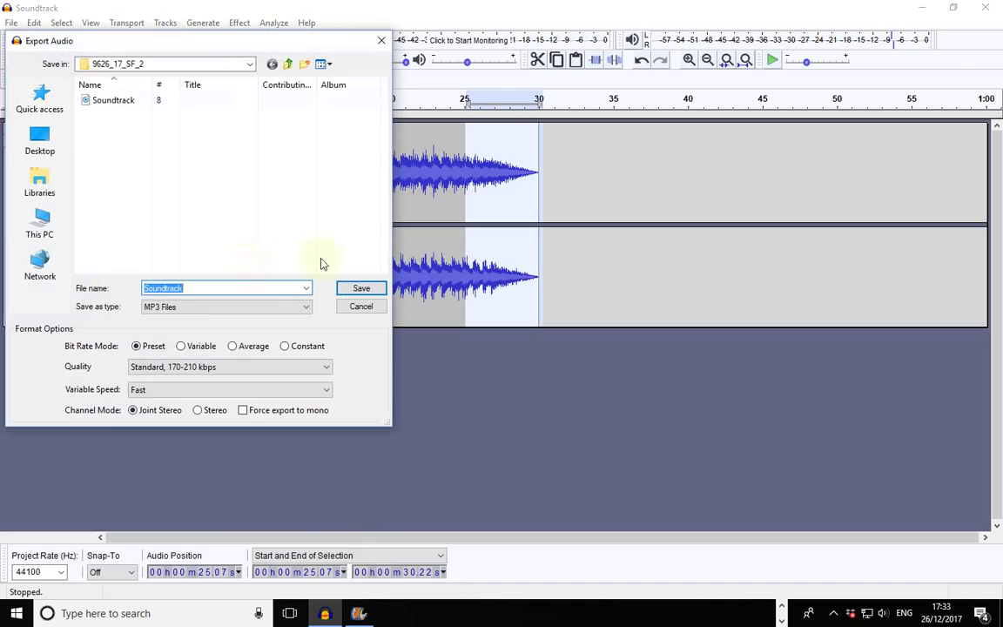
pyautogui.click(195, 288)
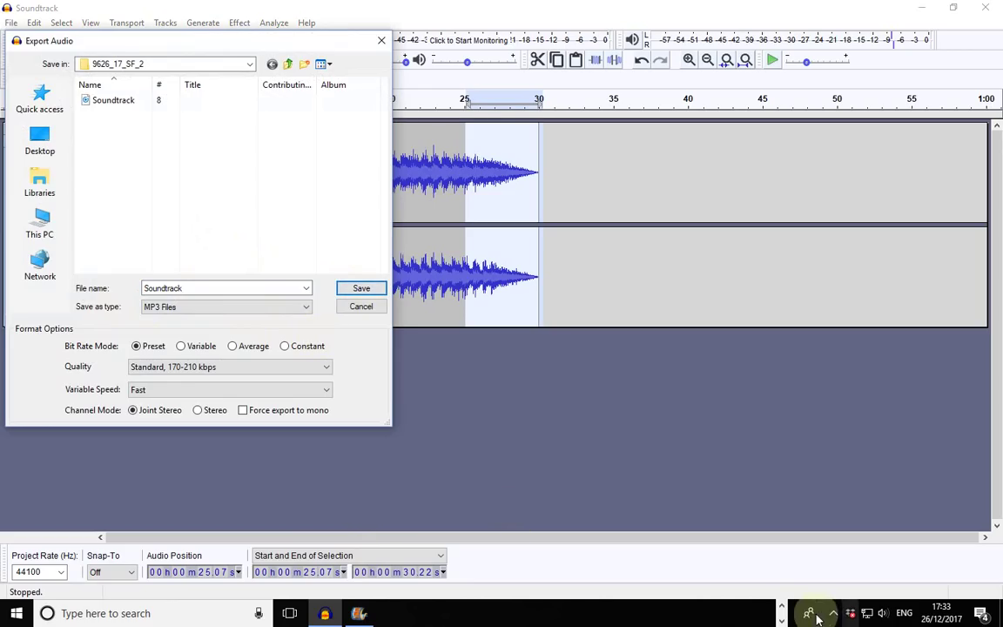
pyautogui.moveTo(400, 615)
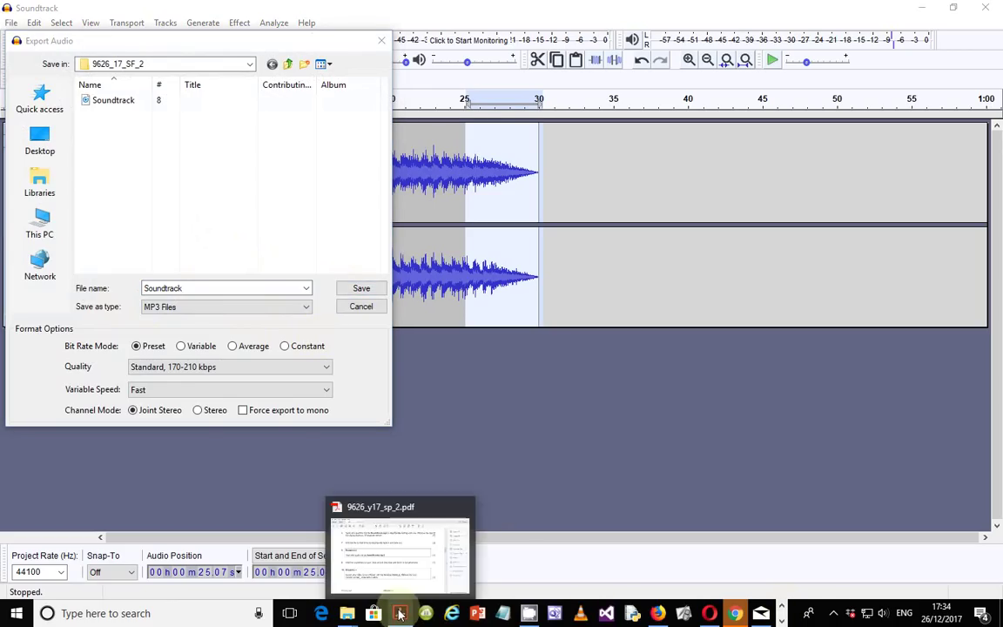
pyautogui.moveTo(416, 575)
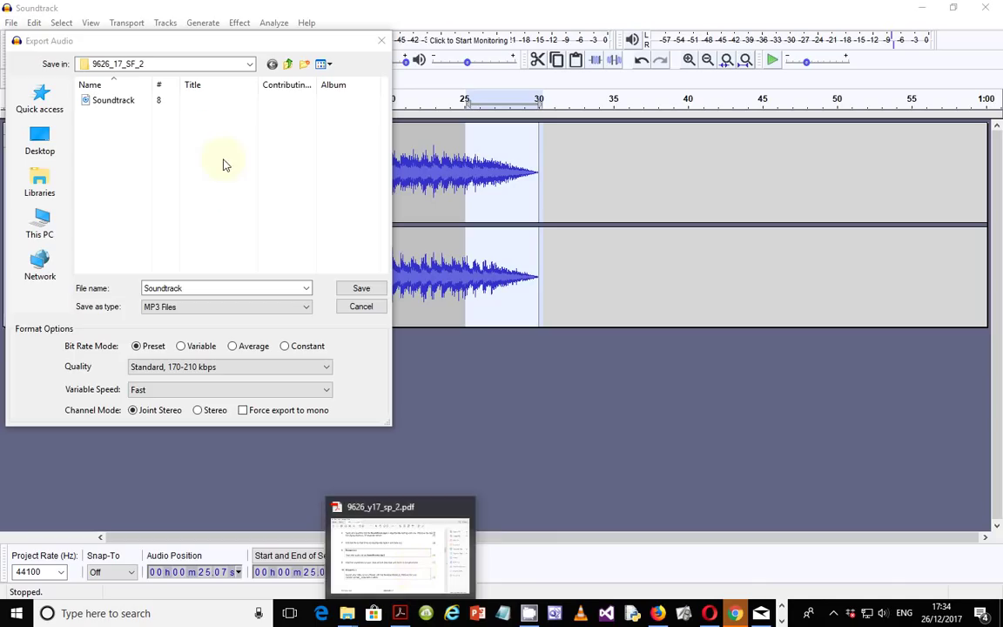
pyautogui.click(188, 288)
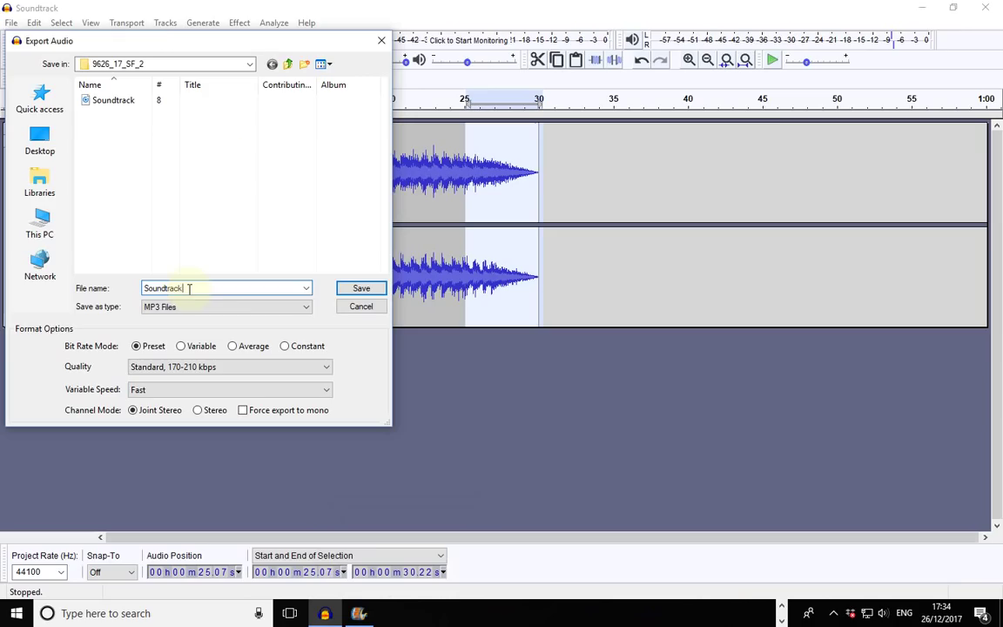
pyautogui.click(360, 290)
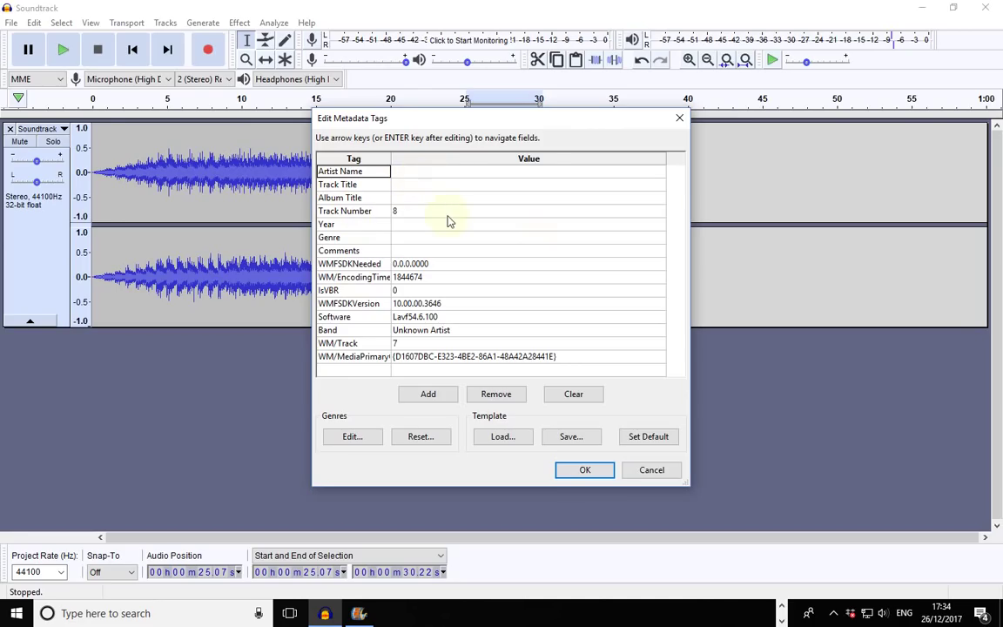
pyautogui.click(581, 472)
pyautogui.click(583, 473)
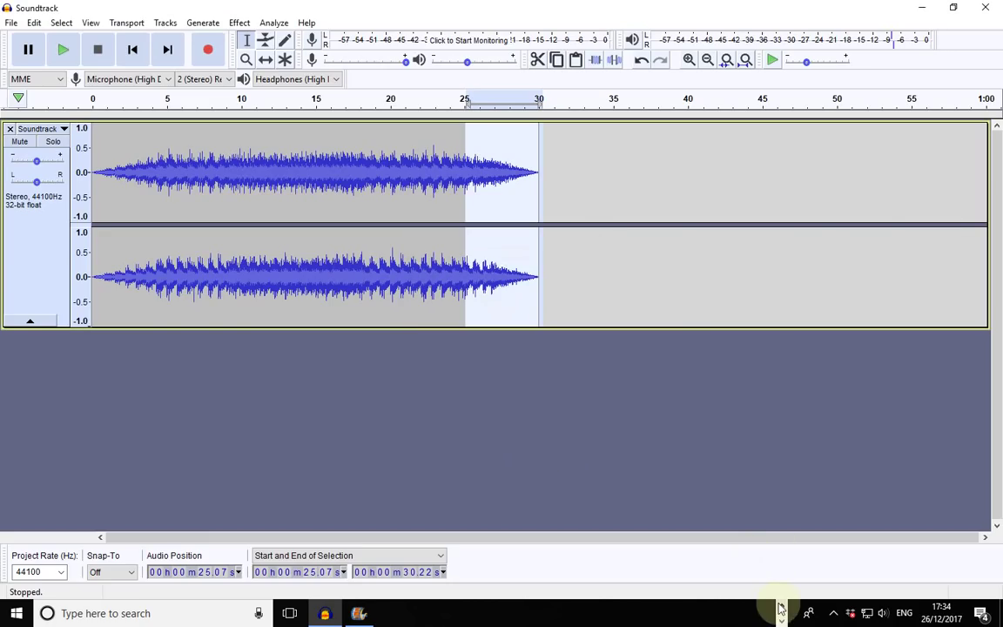
# - Highlight question 9's instruction about adding the soundtrack, then switch to Movie Maker
pyautogui.click(400, 613)
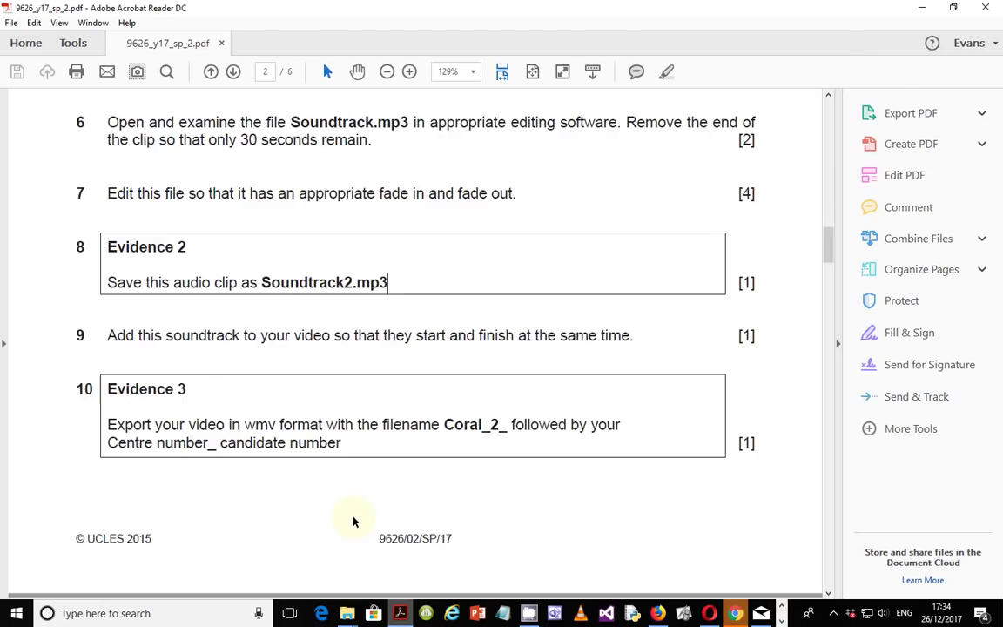
pyautogui.scroll(-2, 244, 388)
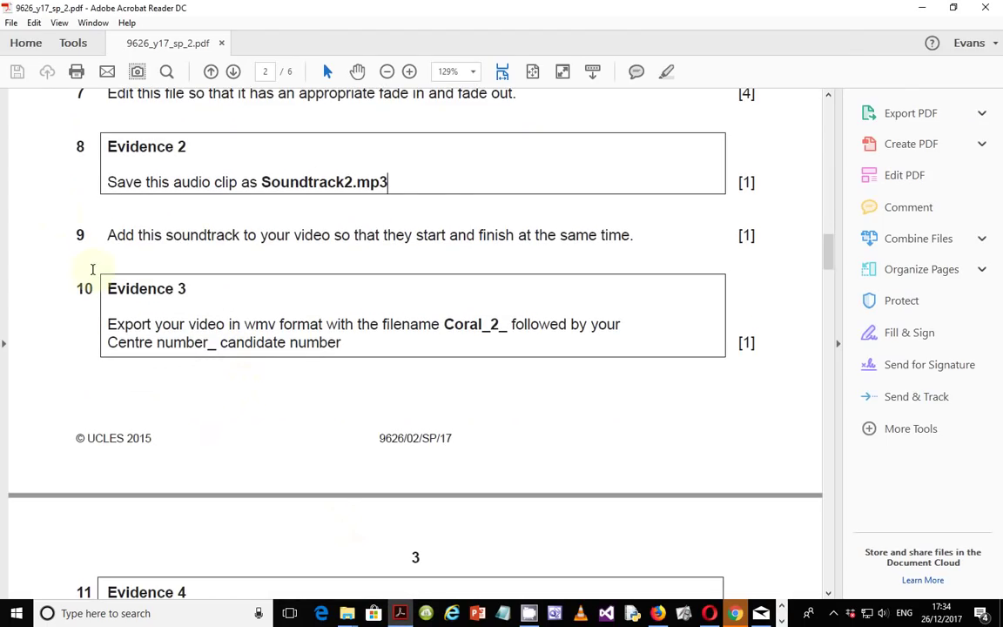
pyautogui.moveTo(108, 235); pyautogui.dragTo(634, 234)
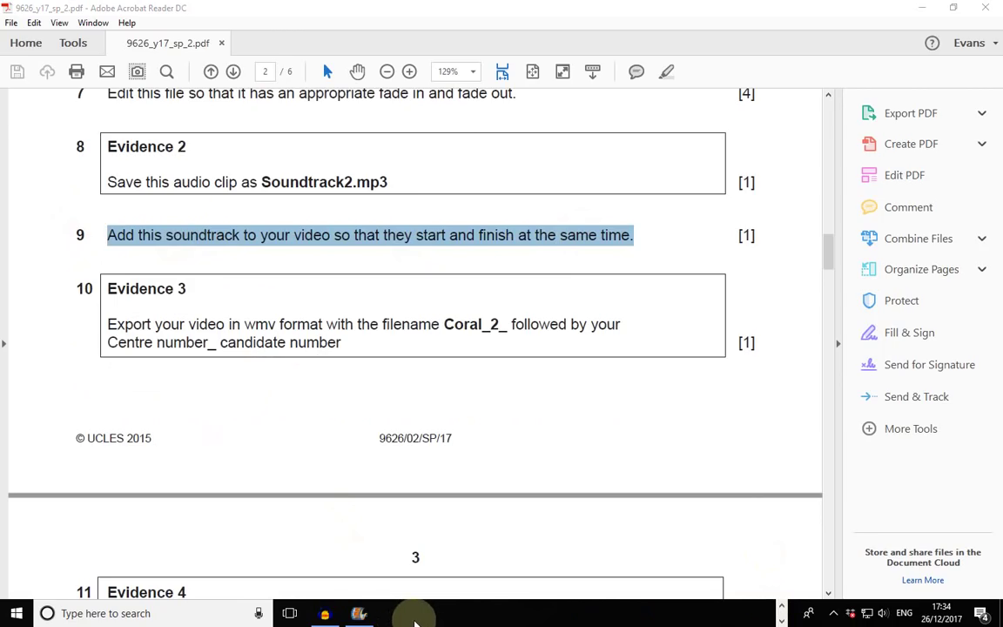
pyautogui.click(359, 615)
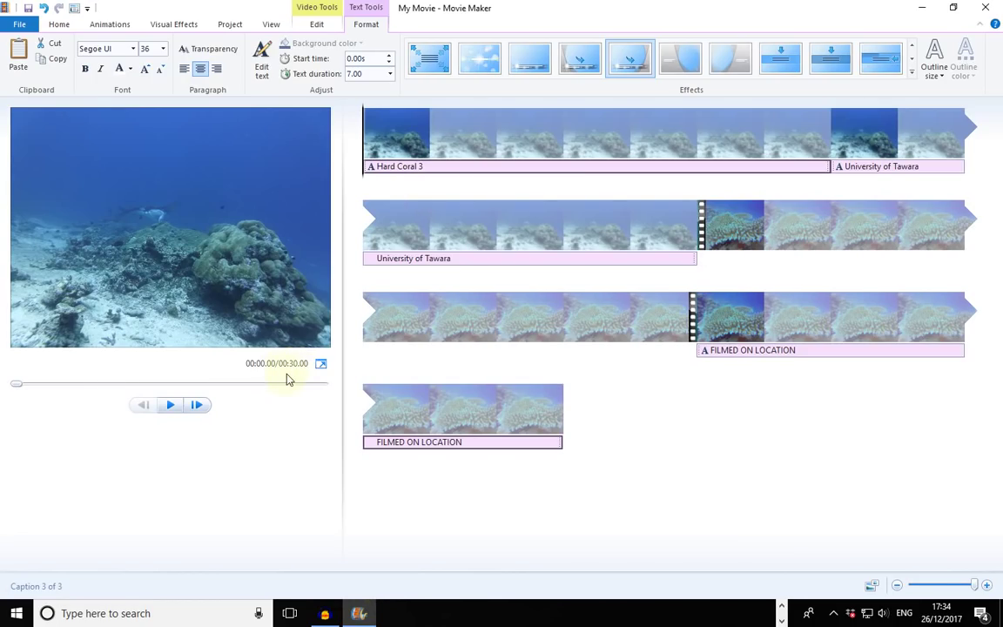
# - Add Soundtrack2 as background music spanning the whole coral video, then return to the task sheet
pyautogui.click(58, 26)
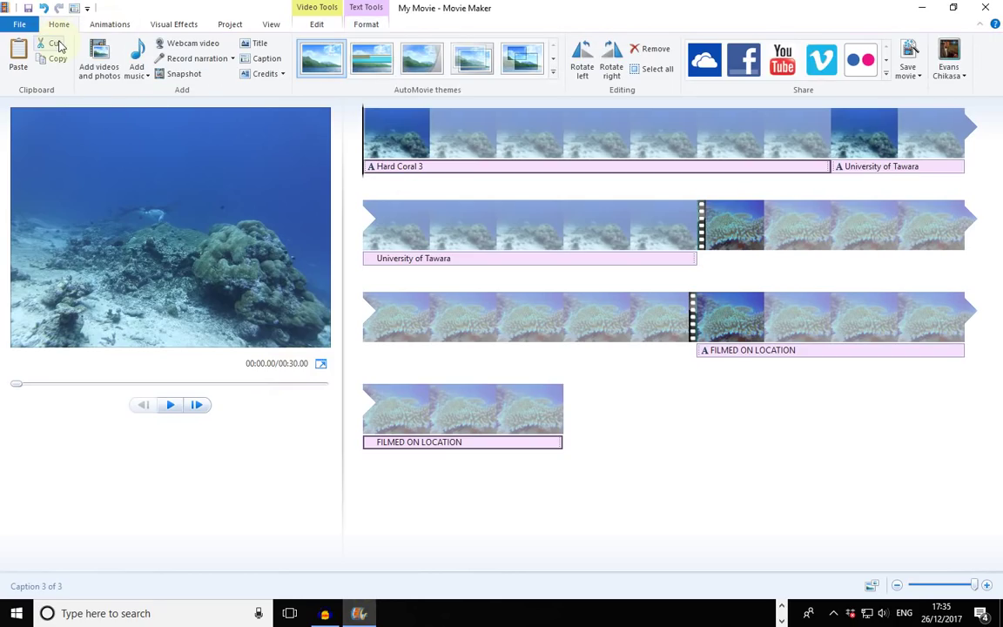
pyautogui.click(145, 77)
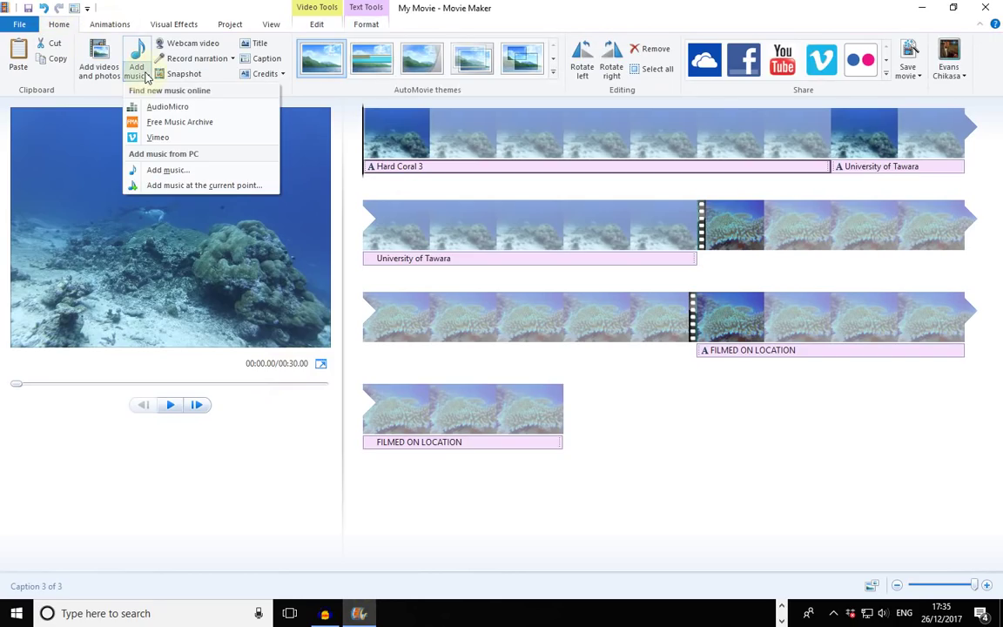
pyautogui.click(170, 171)
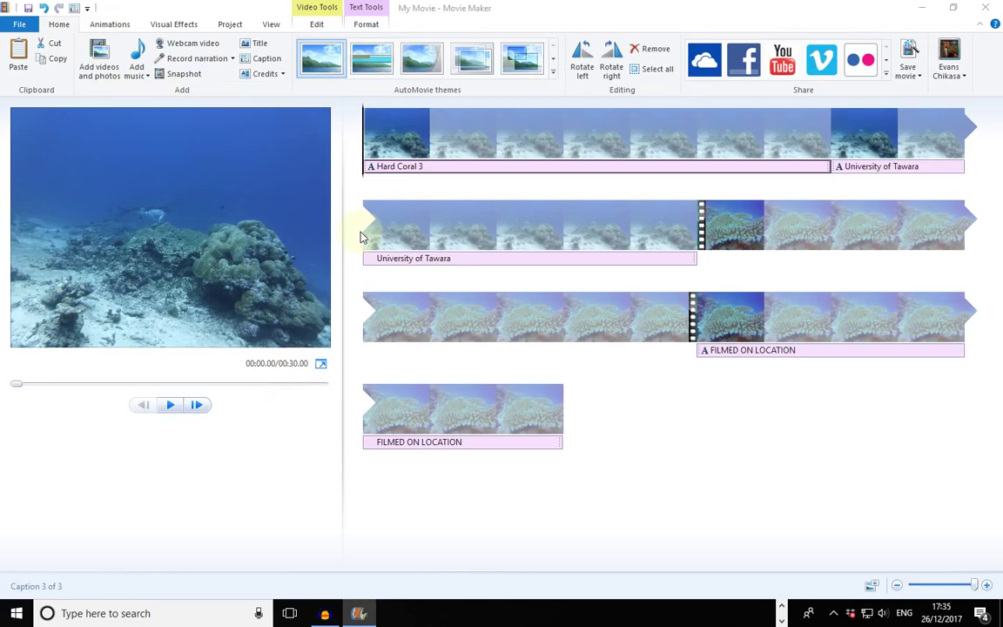
pyautogui.click(143, 73)
pyautogui.click(168, 111)
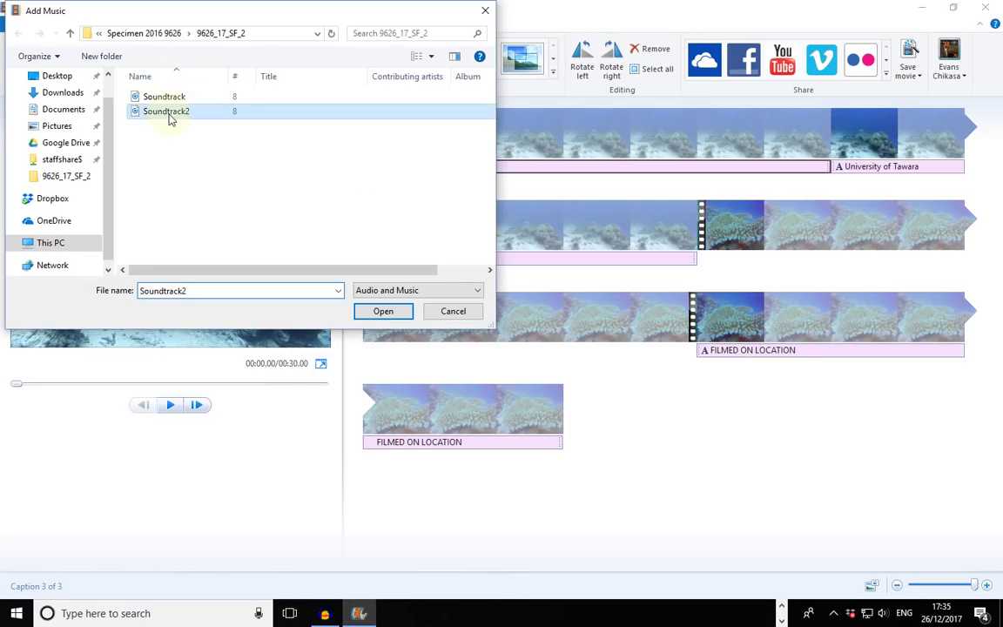
pyautogui.click(382, 312)
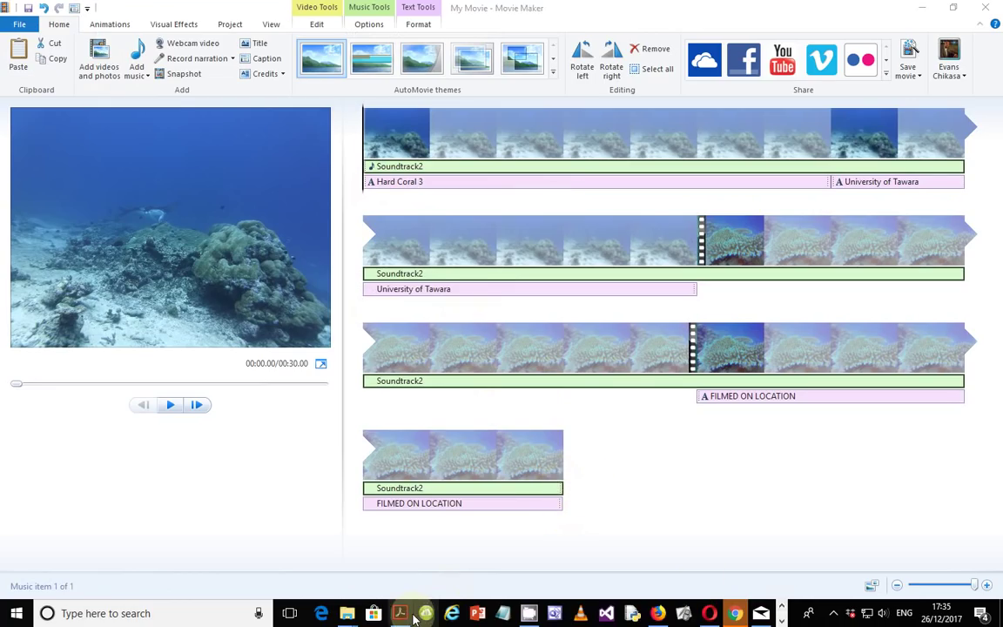
pyautogui.click(410, 614)
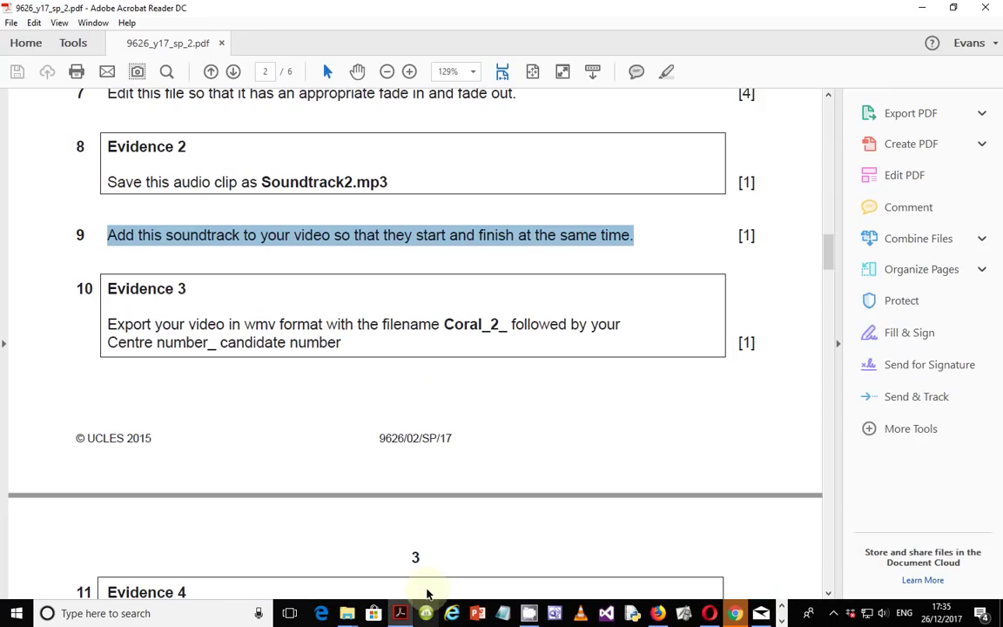
# - Scroll to item 10 of the task sheet and highlight its required wmv format
pyautogui.click(248, 325)
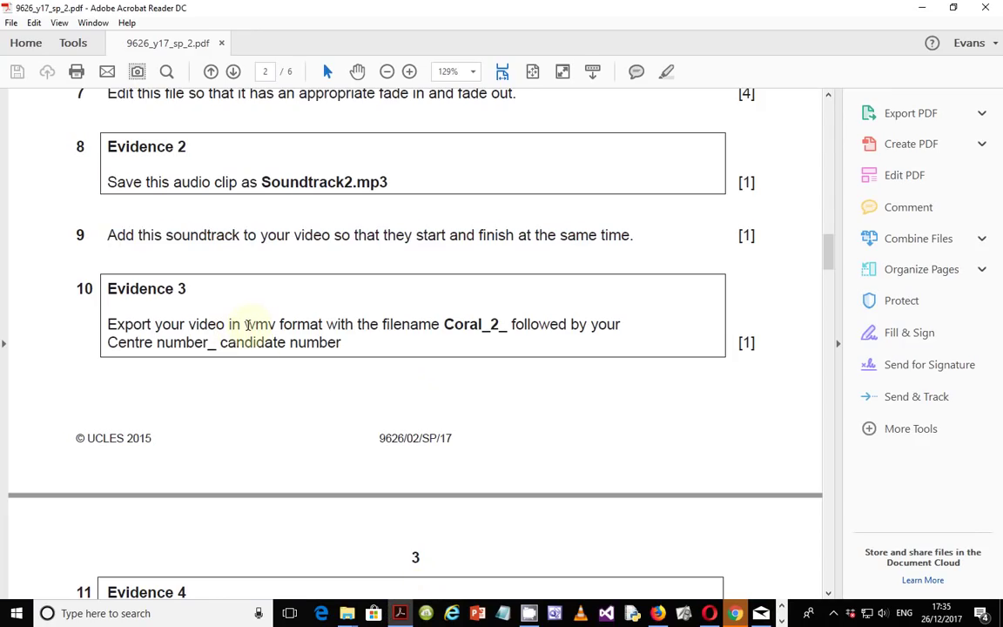
pyautogui.scroll(3, 249, 326)
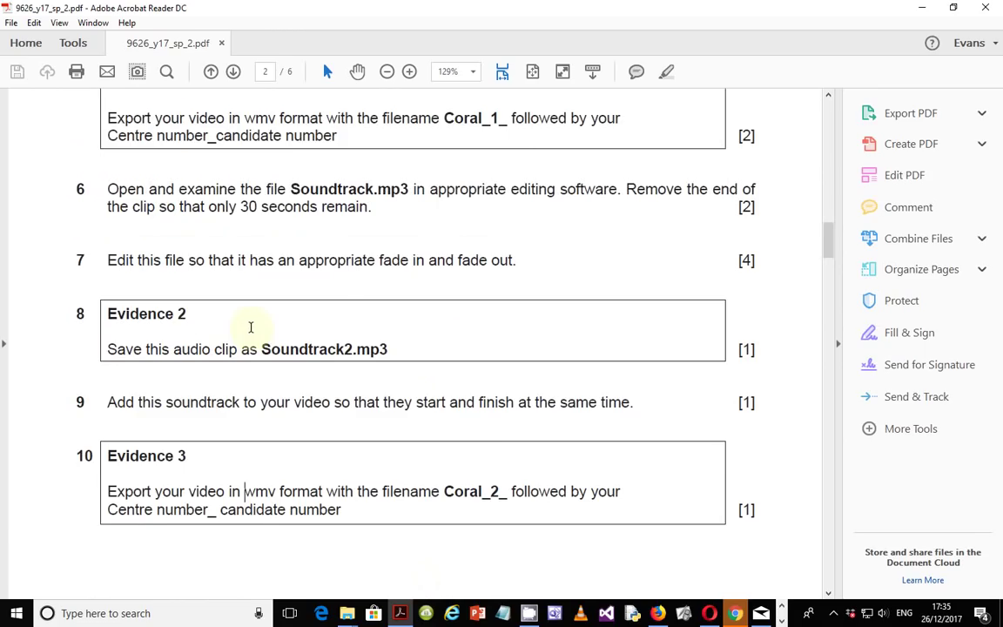
pyautogui.scroll(1, 251, 328)
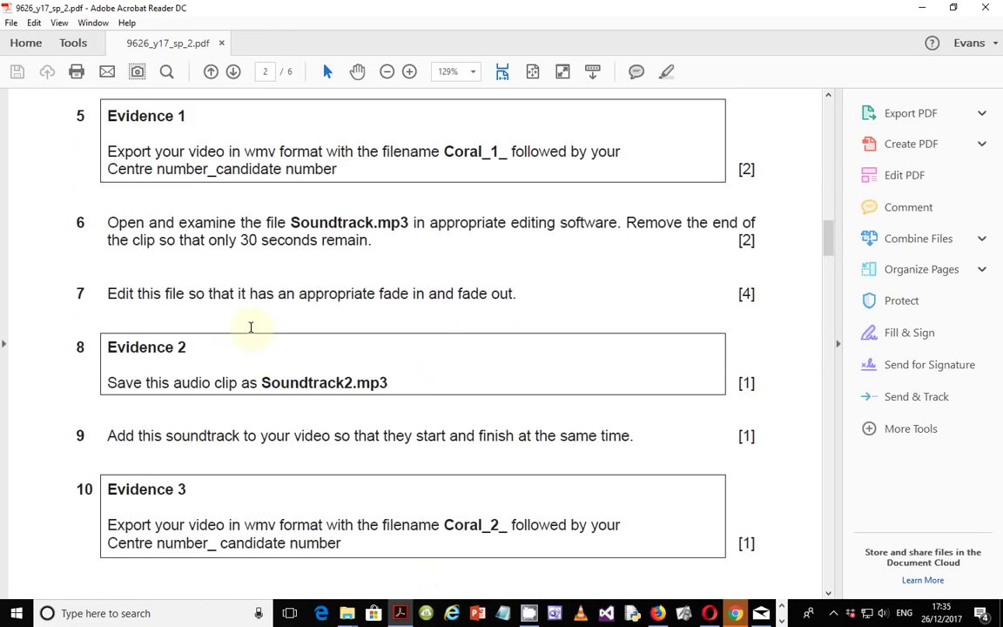
pyautogui.scroll(1, 250, 327)
pyautogui.scroll(-4, 251, 327)
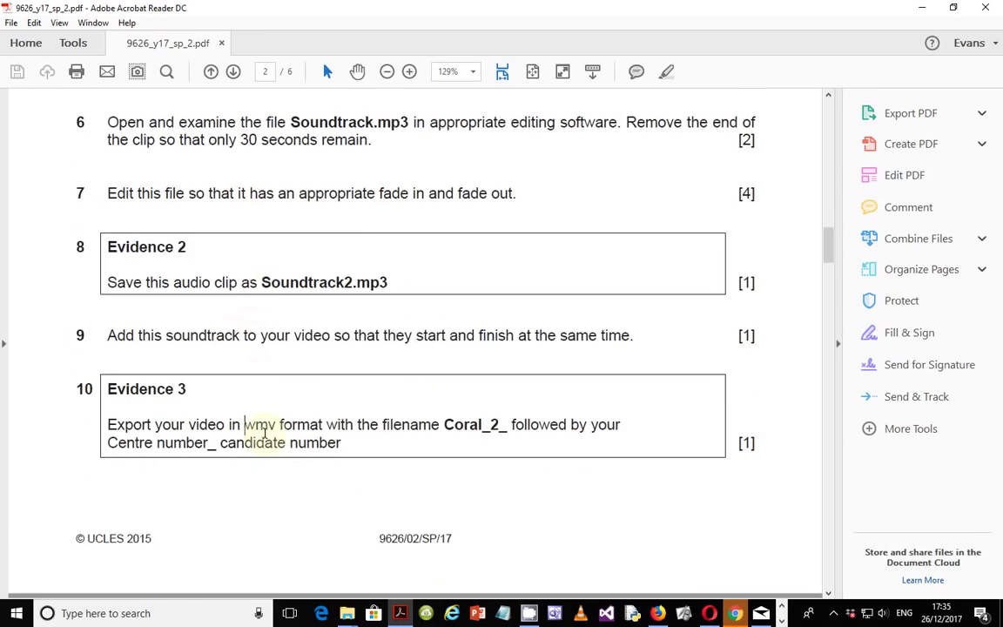
pyautogui.moveTo(244, 425); pyautogui.dragTo(273, 427)
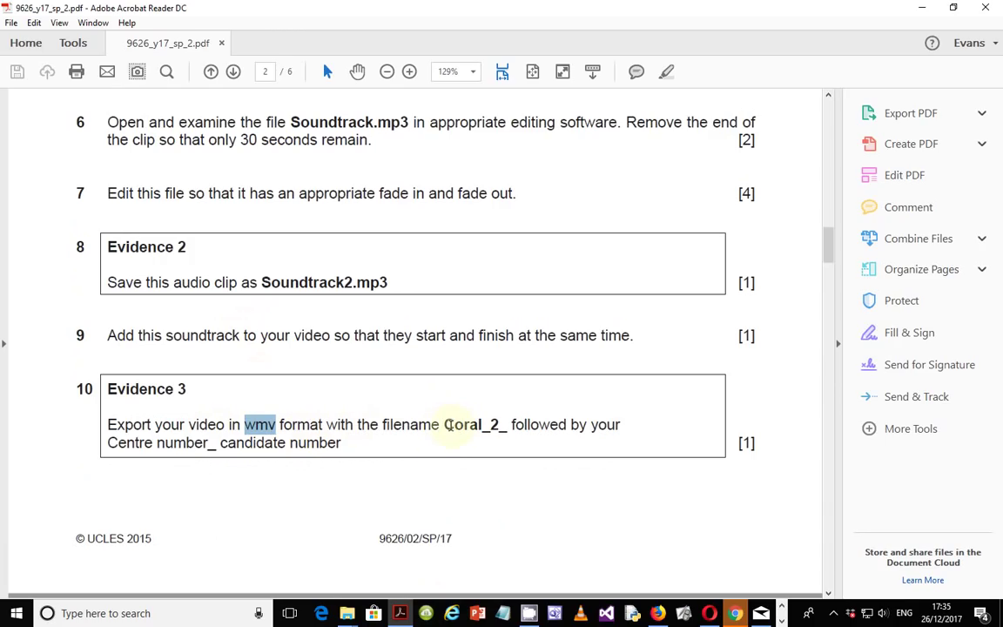
# - Copy the Coral_2_ filename prefix from item 10
pyautogui.moveTo(445, 424); pyautogui.dragTo(506, 425)
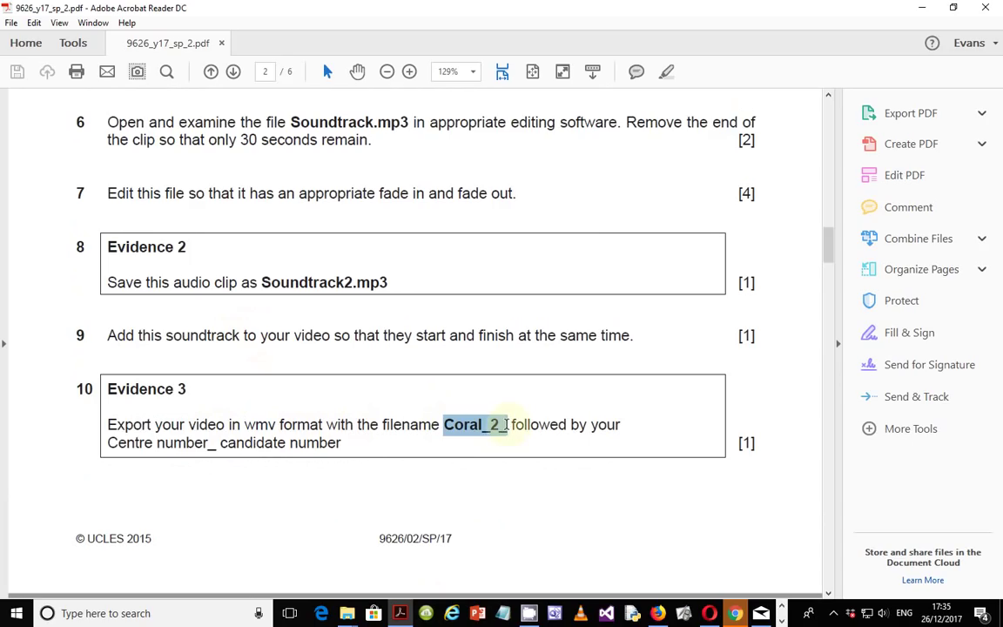
pyautogui.rightClick(489, 428)
pyautogui.click(500, 442)
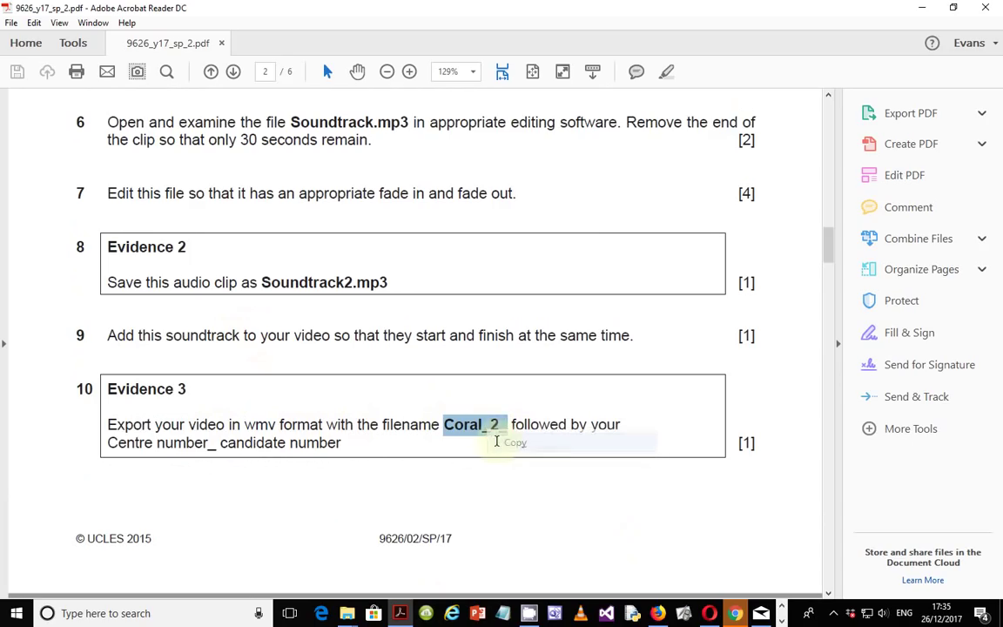
pyautogui.click(783, 620)
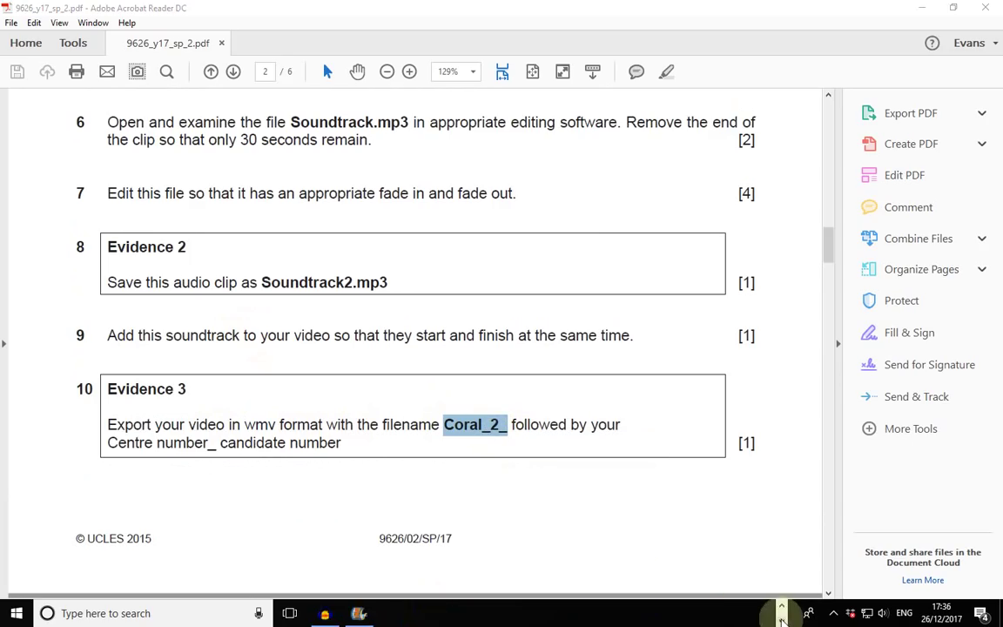
# - Save the movie for computer as a Windows Media Video file named Coral_2_ZM556_0001
pyautogui.click(358, 613)
pyautogui.click(20, 23)
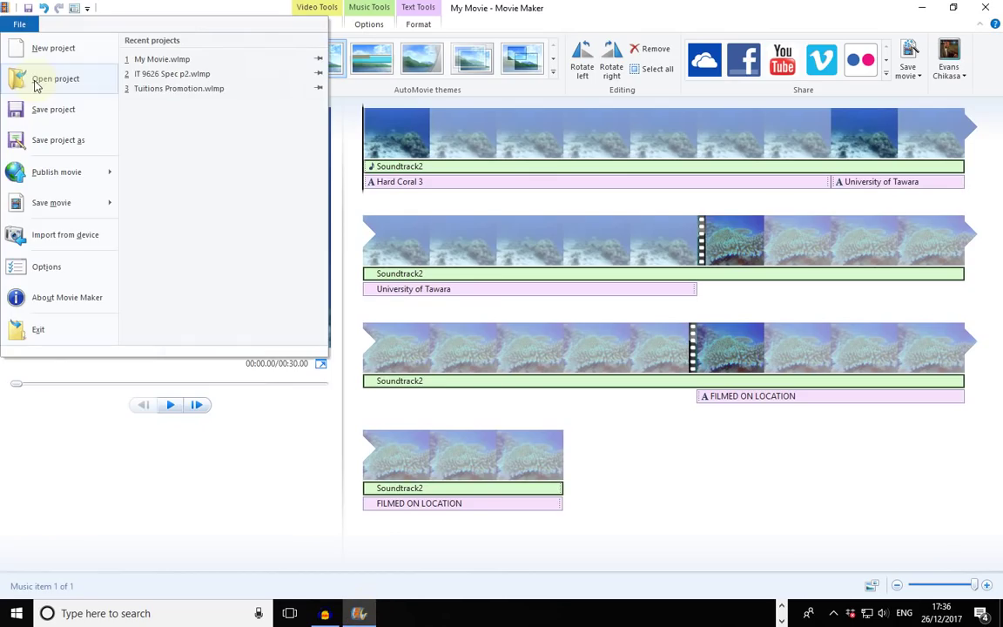
pyautogui.moveTo(111, 204)
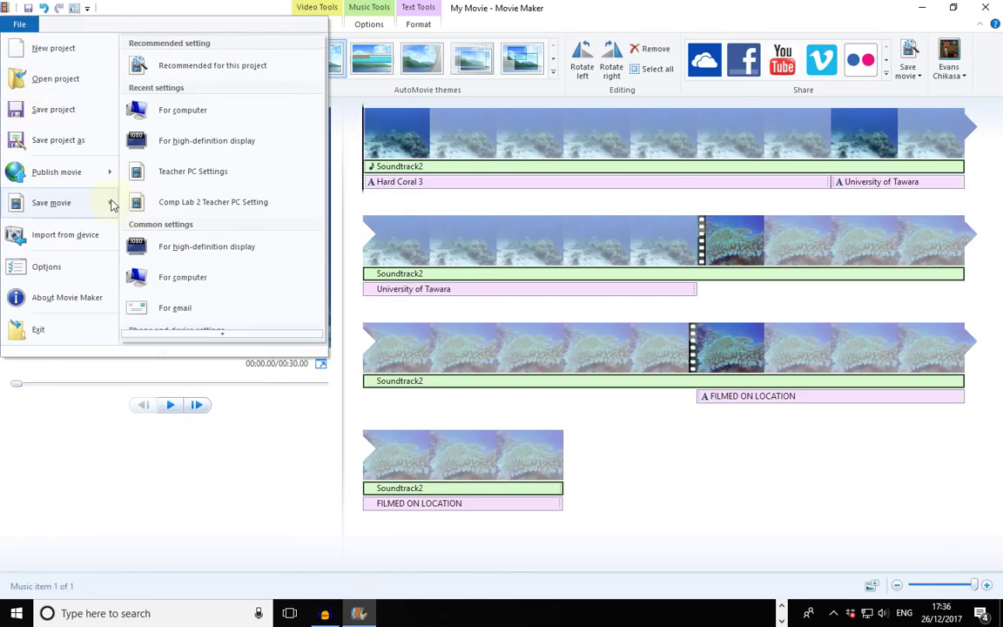
pyautogui.click(206, 279)
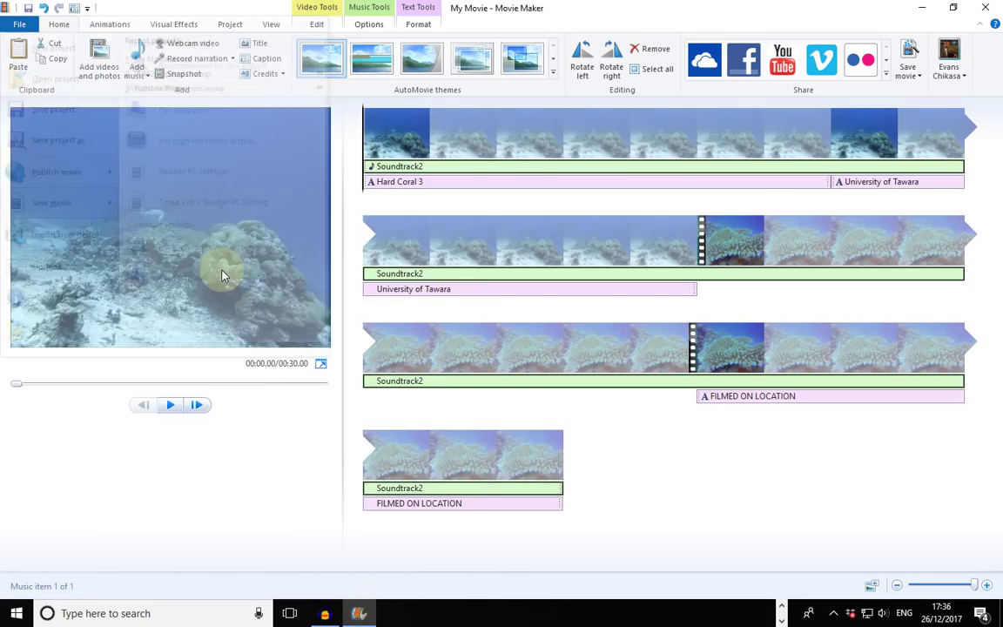
pyautogui.click(187, 280)
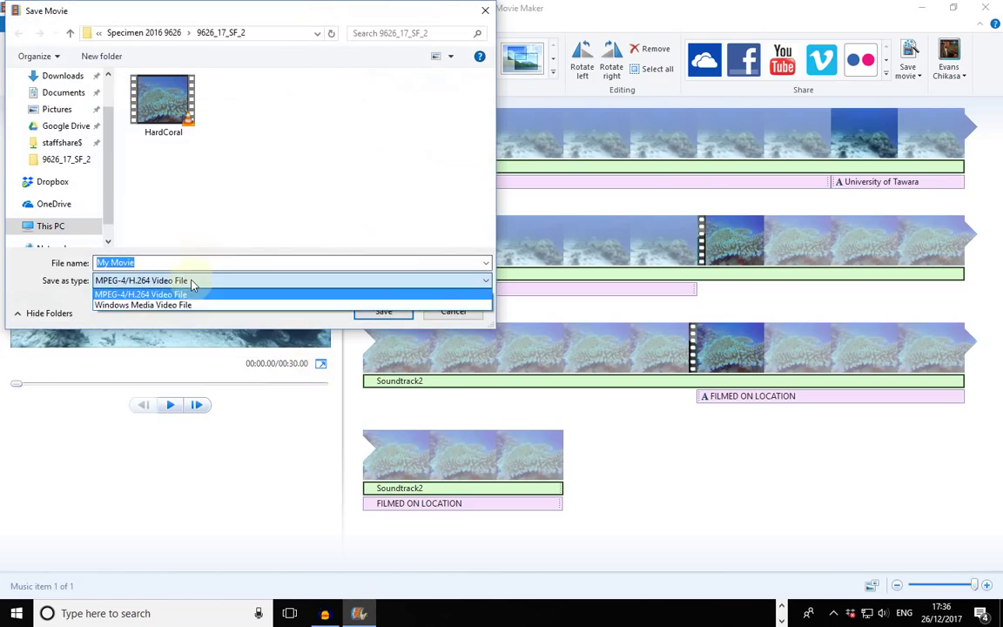
pyautogui.click(156, 307)
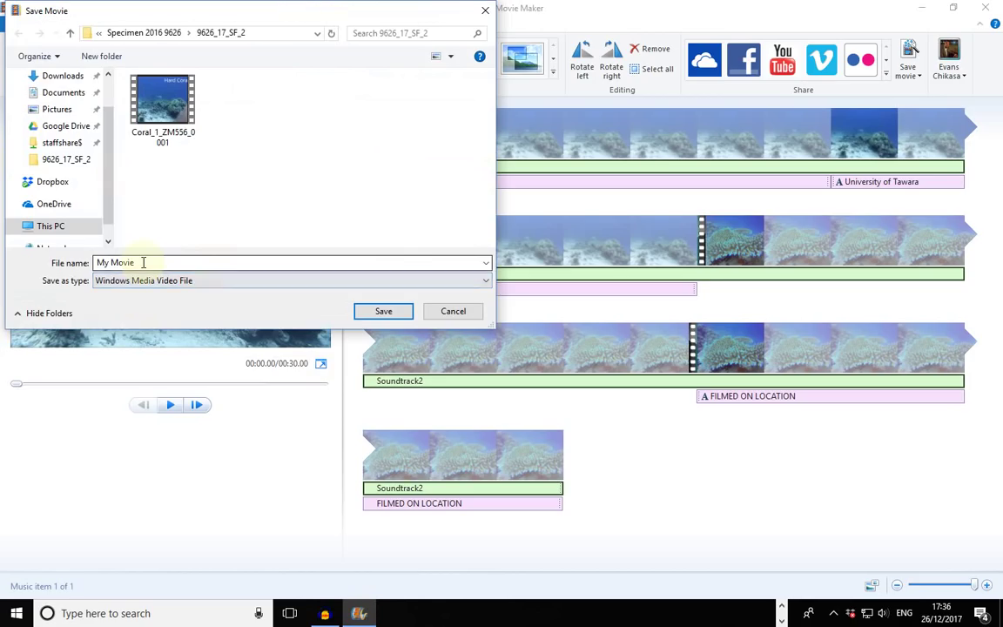
pyautogui.tripleClick(145, 263)
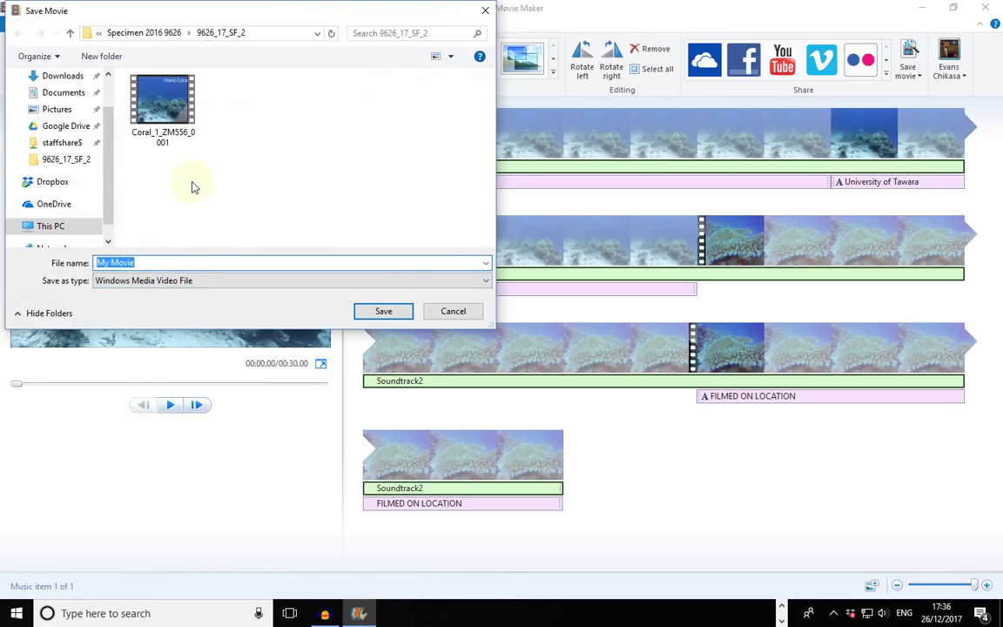
pyautogui.write('Coral_2_ZM556_0001')
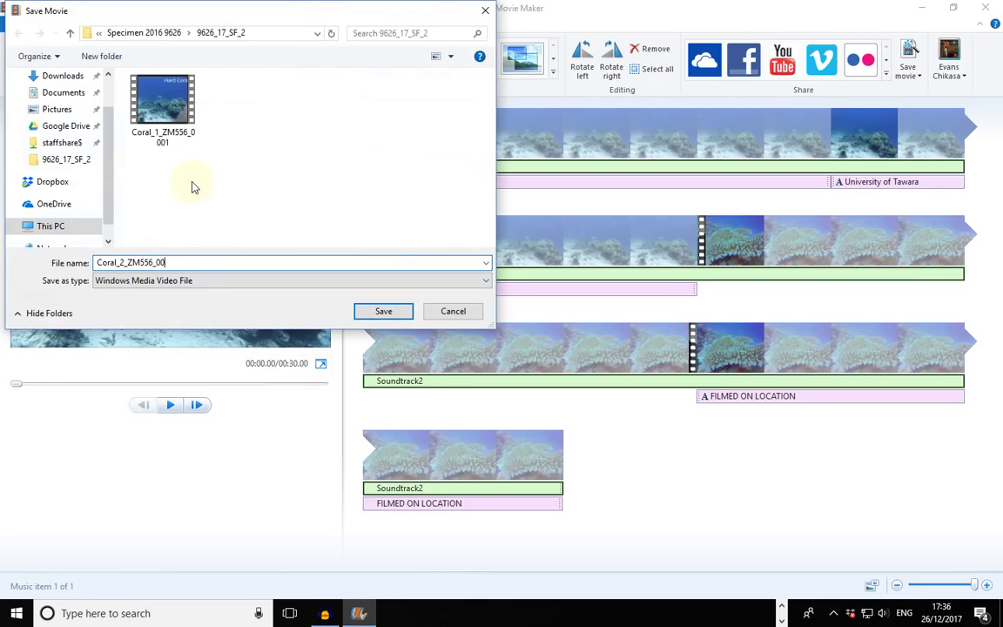
pyautogui.click(381, 312)
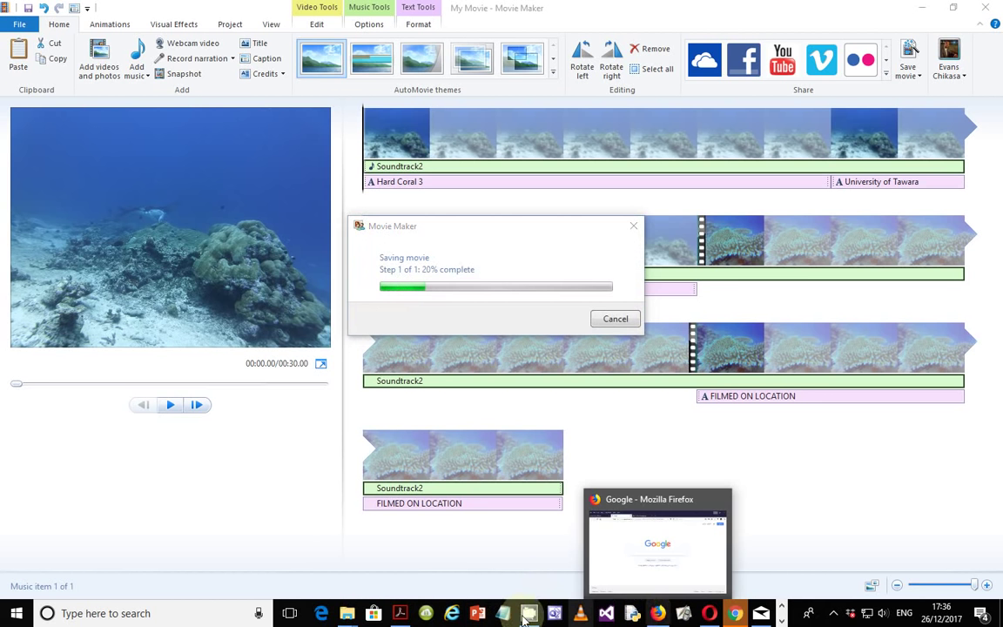
# - Scroll down to Evidence 4 on page 3 and copy its Coral_3_ filename prefix
pyautogui.click(400, 613)
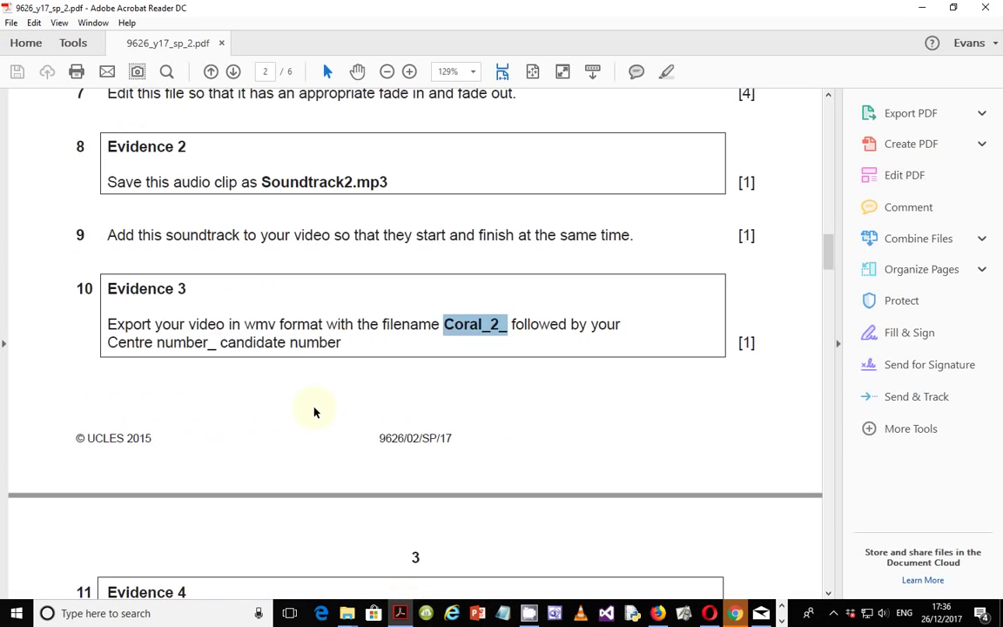
pyautogui.scroll(-3, 316, 412)
pyautogui.scroll(-1, 315, 412)
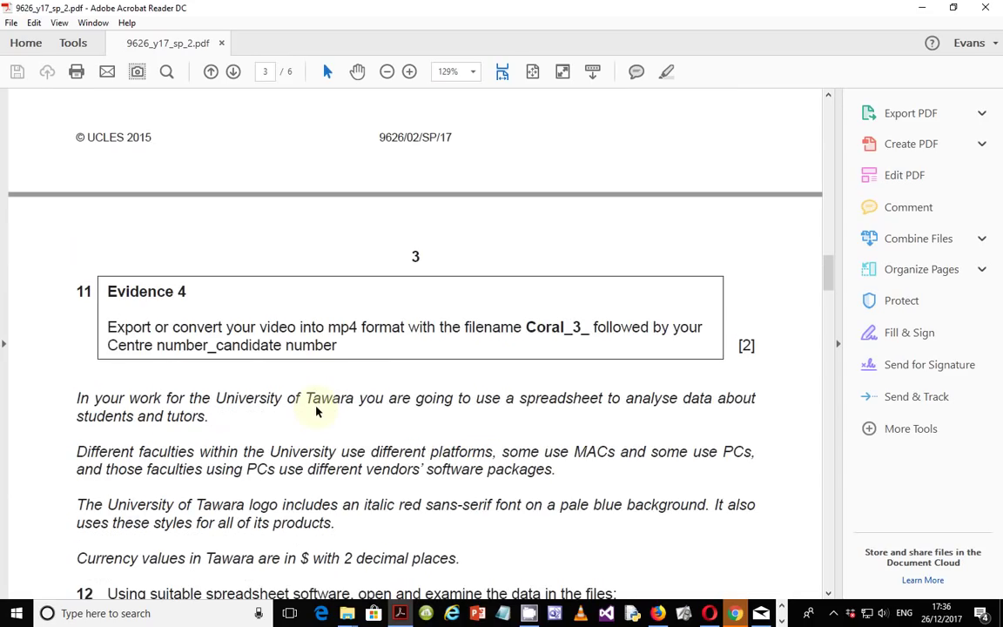
pyautogui.scroll(-1, 317, 412)
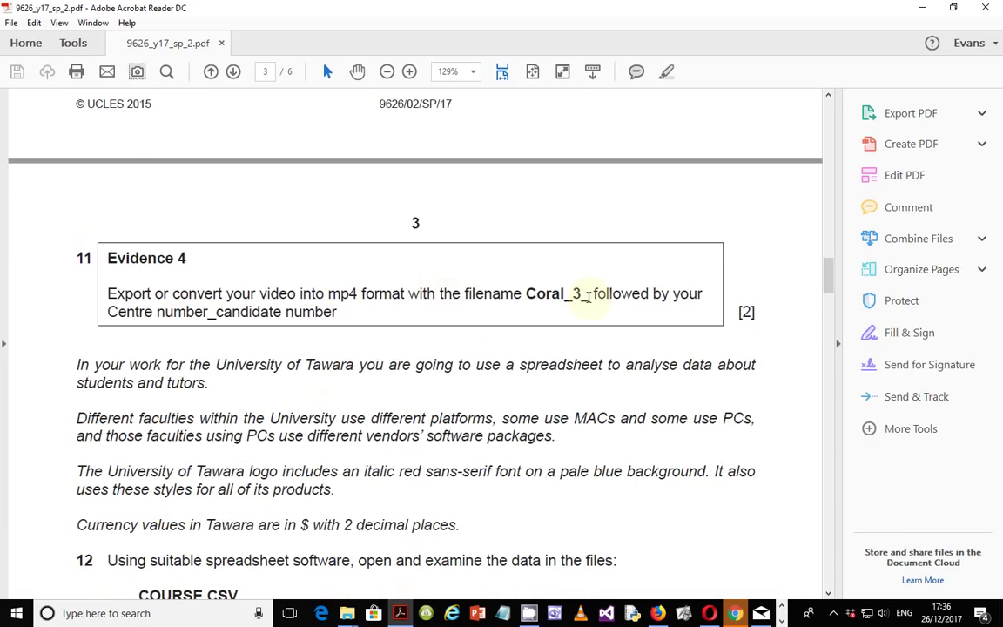
pyautogui.doubleClick(543, 291)
pyautogui.rightClick(544, 291)
pyautogui.click(571, 307)
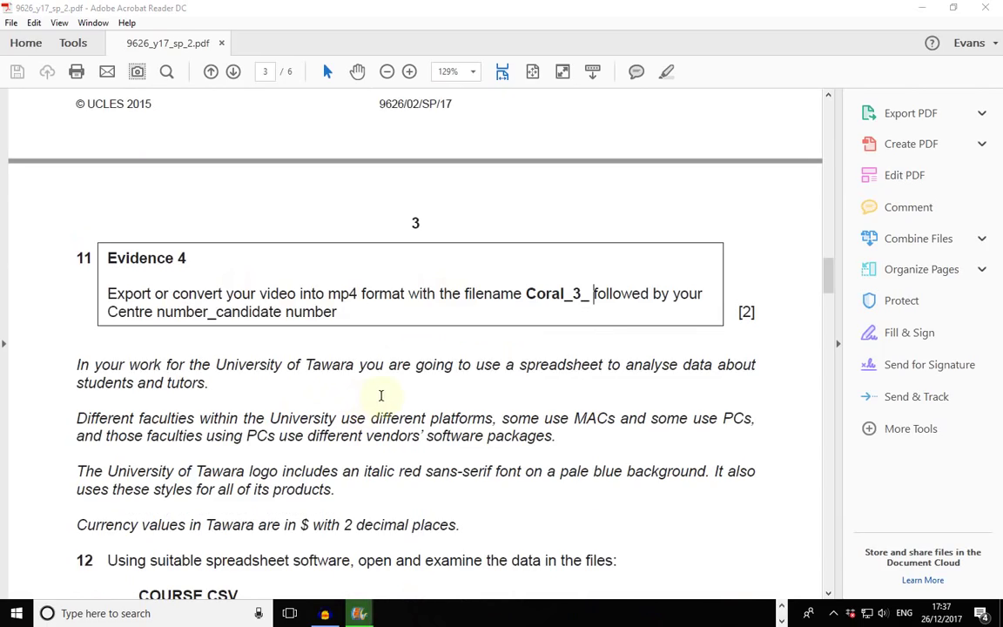
# - Save the movie with the high-definition display setting as MP4 named Coral_3_ plus centre and candidate numbers
pyautogui.click(361, 614)
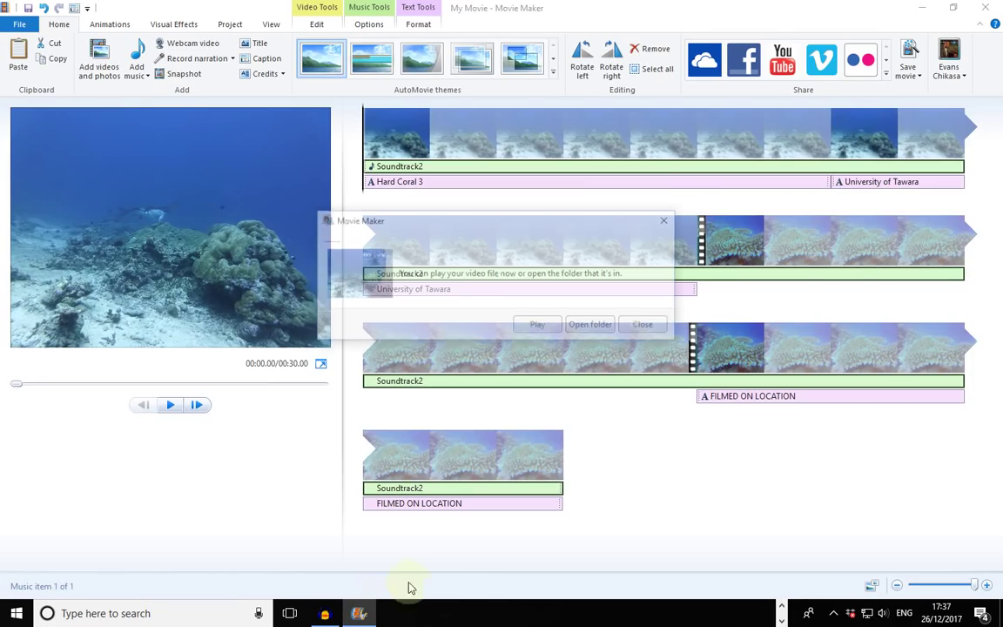
pyautogui.click(648, 329)
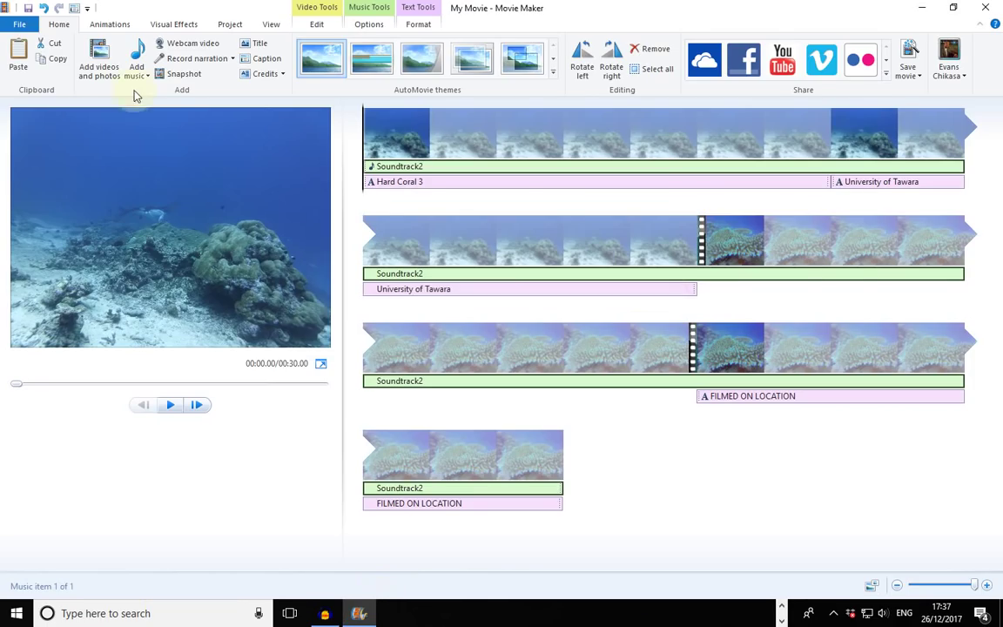
pyautogui.click(19, 23)
pyautogui.moveTo(94, 201)
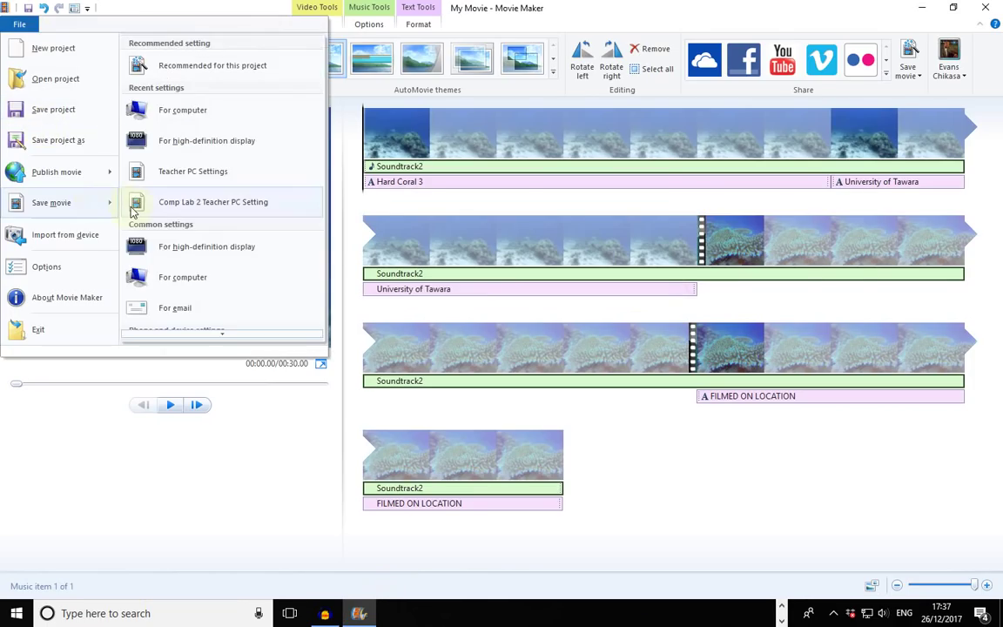
pyautogui.click(190, 252)
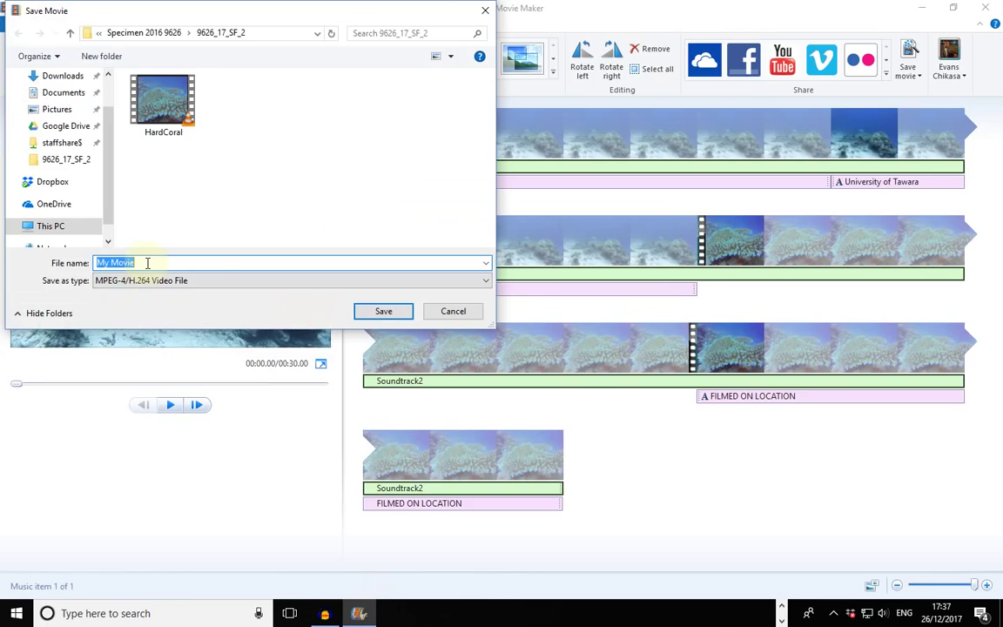
pyautogui.write('Coral_3_ZN')
pyautogui.press('BackSpace')
pyautogui.write('M4')
pyautogui.press('BackSpace')
pyautogui.write('56_0001')
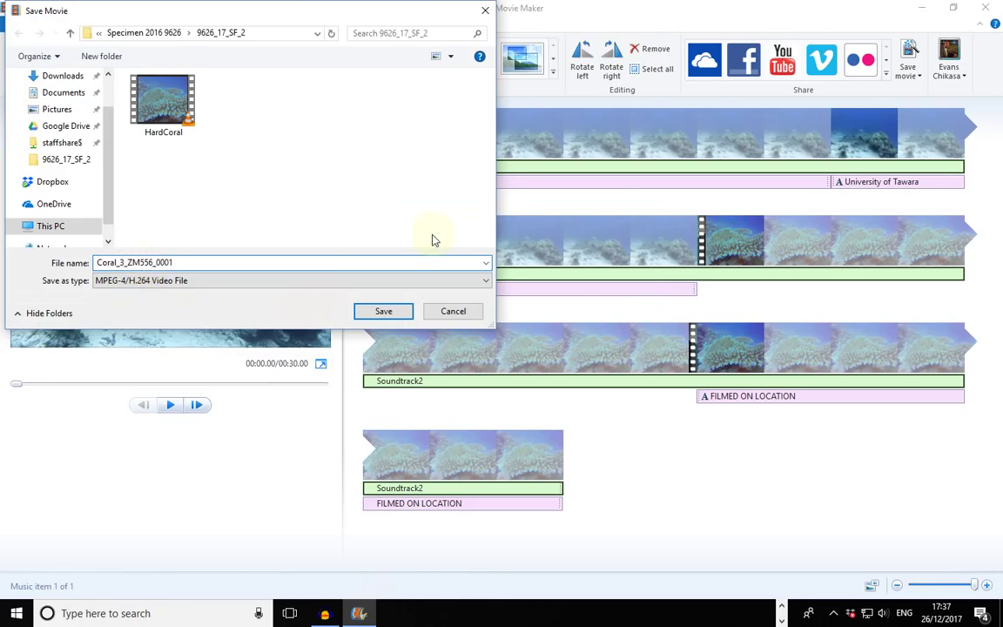
pyautogui.click(381, 312)
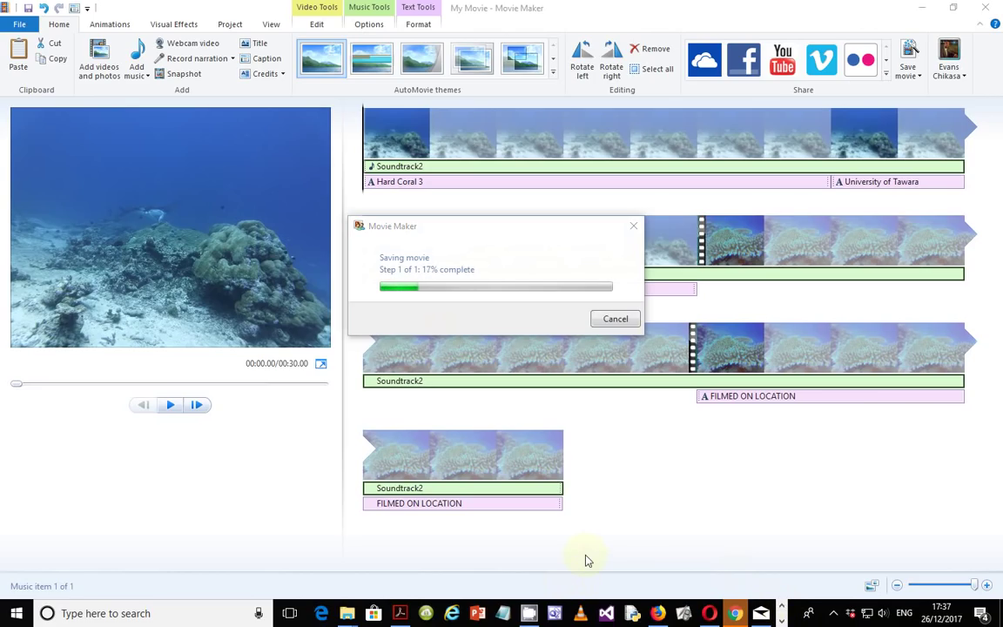
pyautogui.click(400, 614)
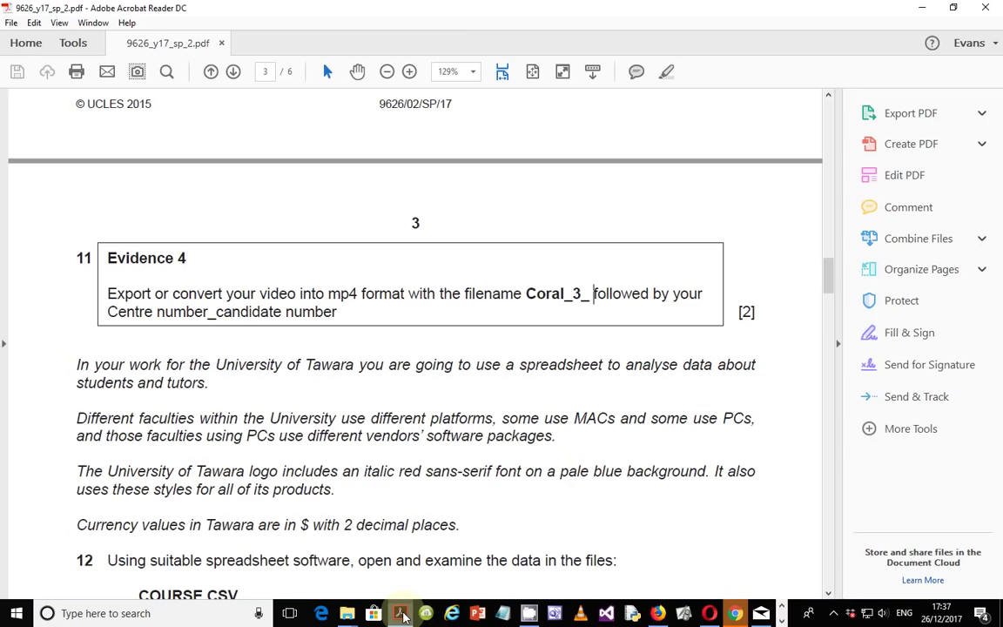